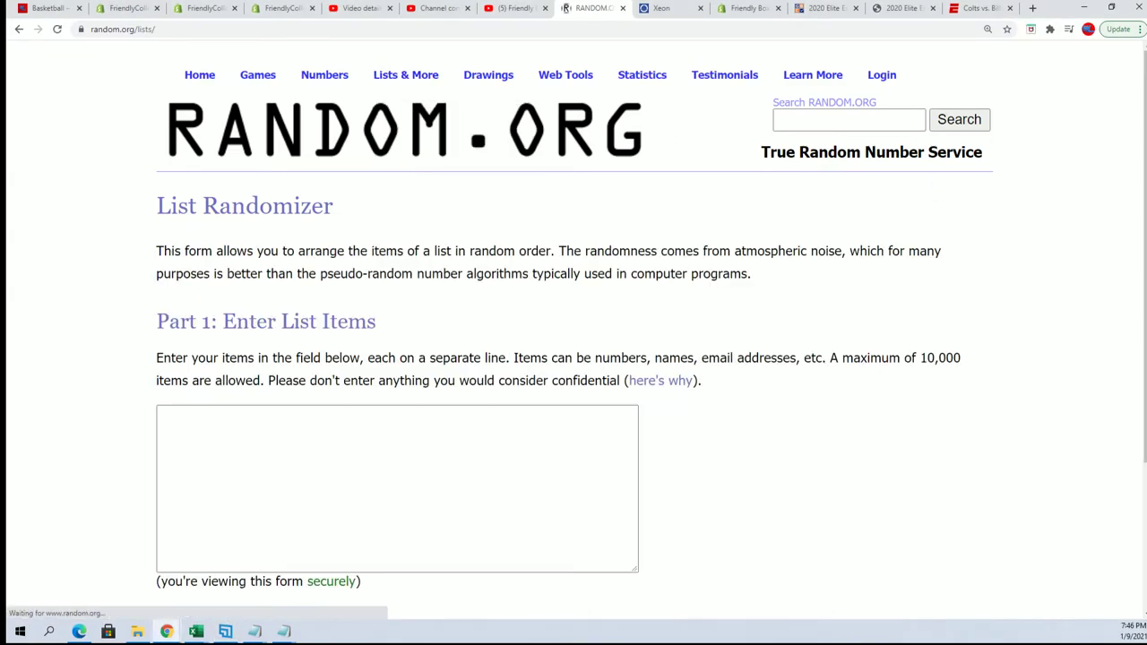
Step: Copy all 32 owner names from Notepad and paste them into the List Randomizer's entry box
key("alt+Tab")
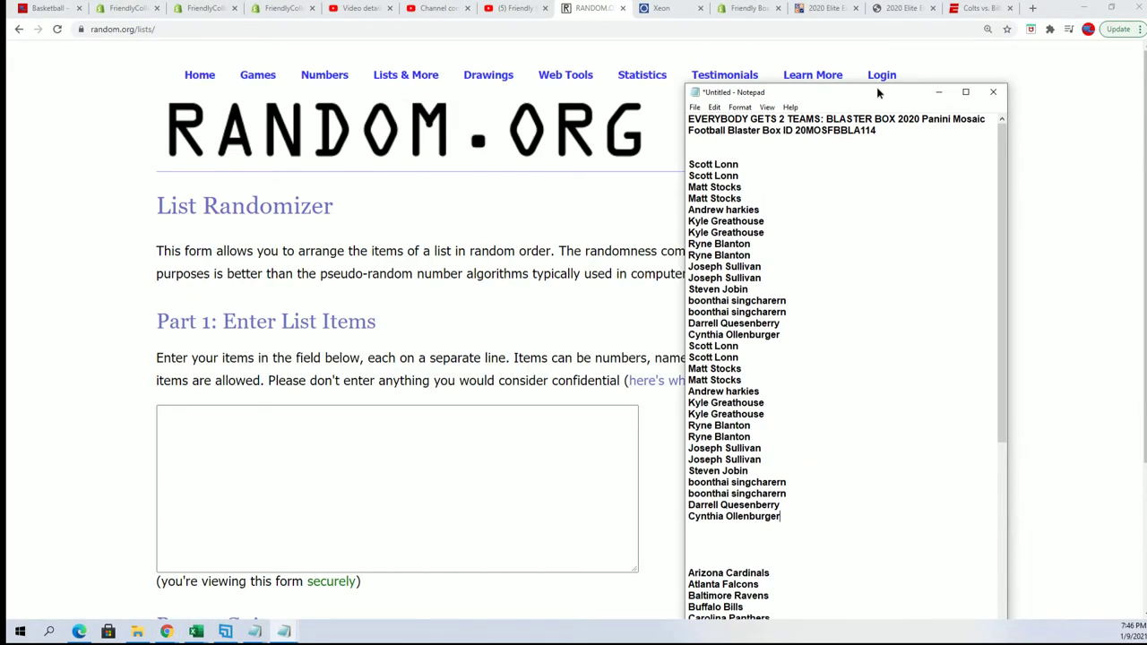
left_click_drag(874, 87, 811, 94)
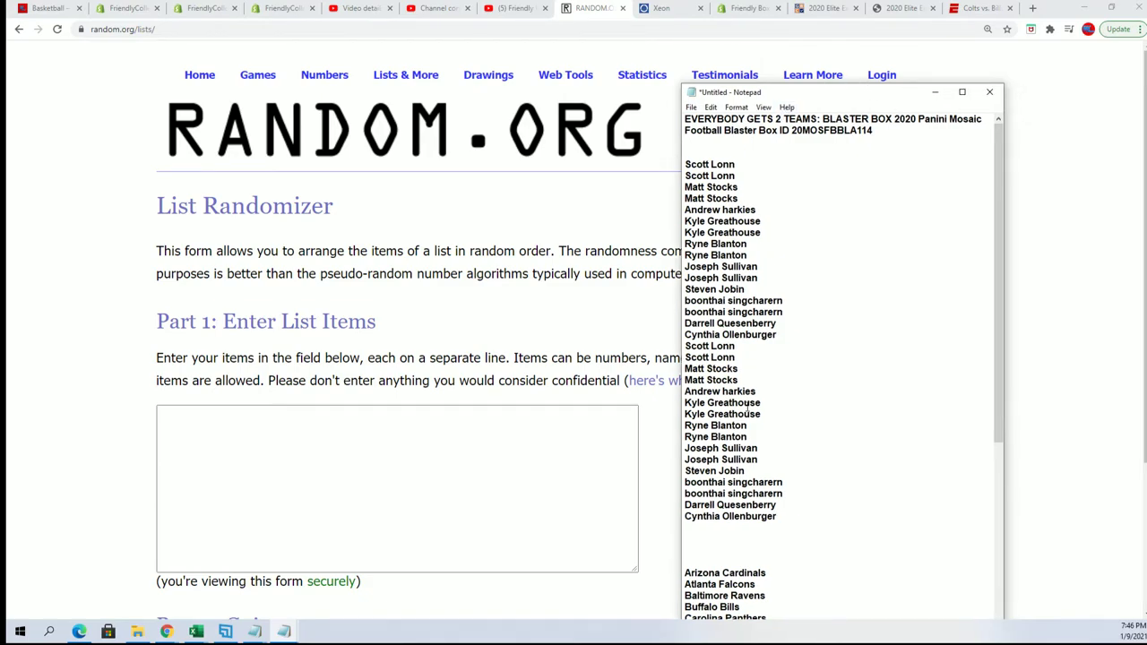
mouse_move(792, 524)
left_mouse_down()
mouse_move(717, 399)
mouse_move(707, 209)
mouse_move(685, 163)
left_mouse_up()
right_click(696, 185)
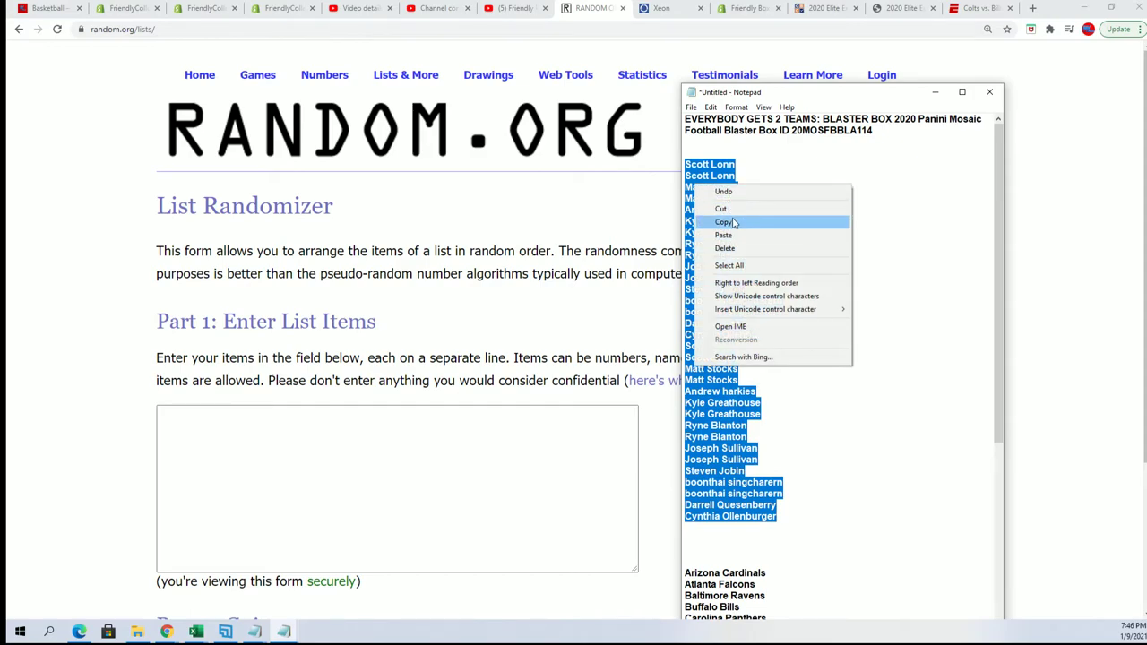
left_click(726, 223)
left_click(197, 430)
right_click(191, 419)
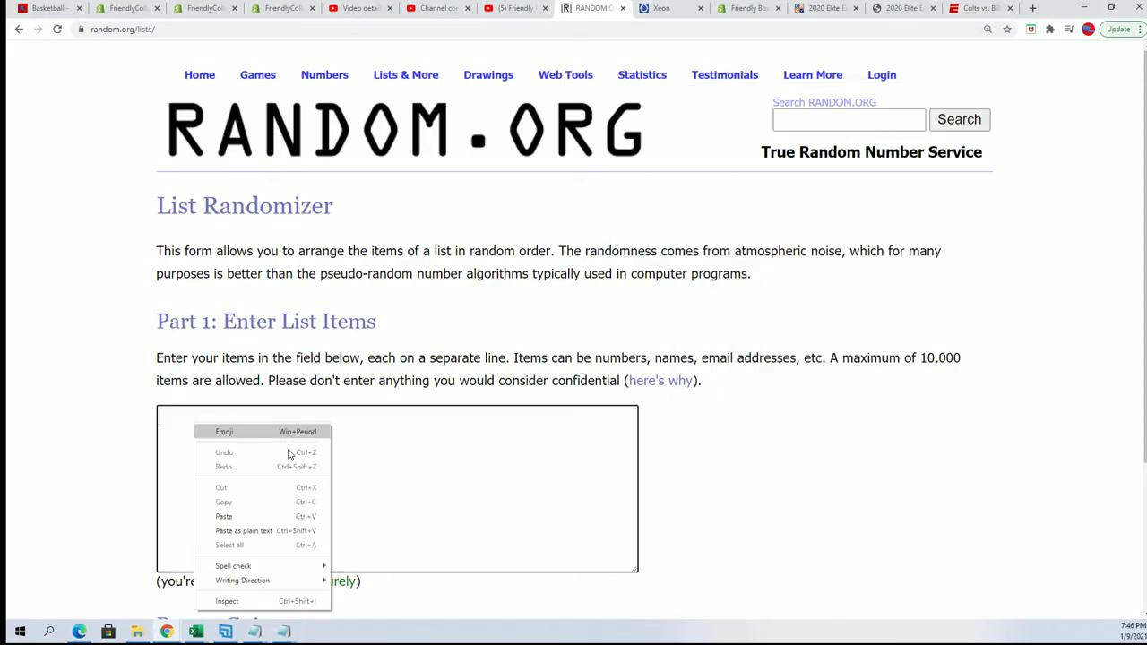
left_click(231, 515)
Step: Randomize the owner-name list, then shuffle it again six more times
scroll(629, 484, "down", 2)
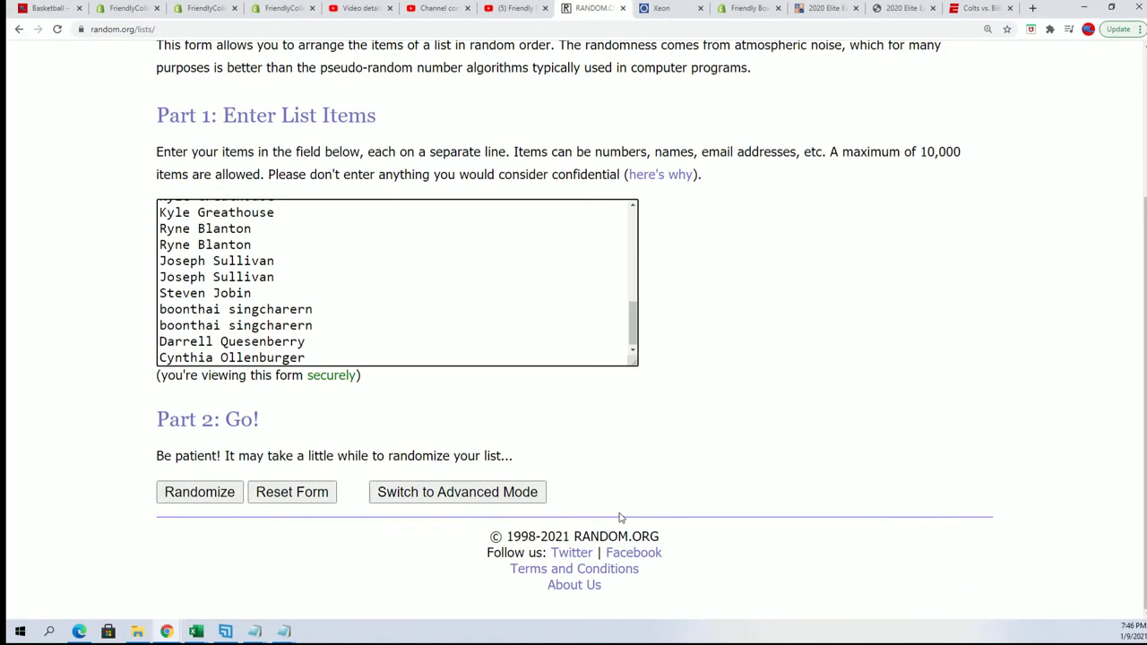
left_click(171, 490)
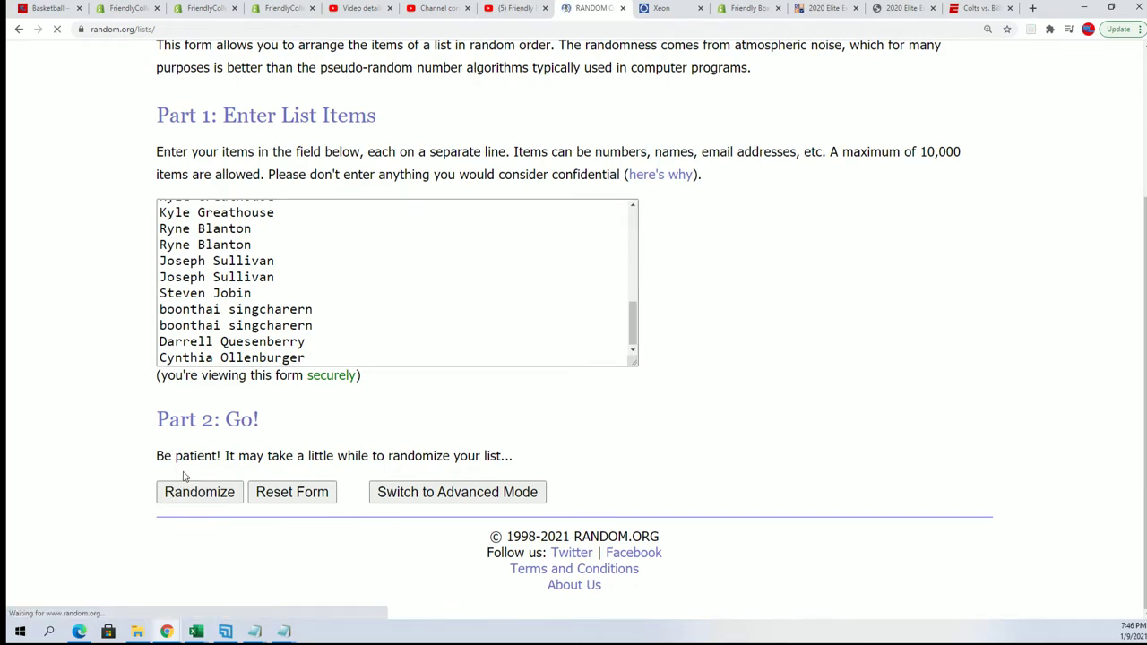
scroll(185, 508, "down", 5)
scroll(184, 506, "down", 1)
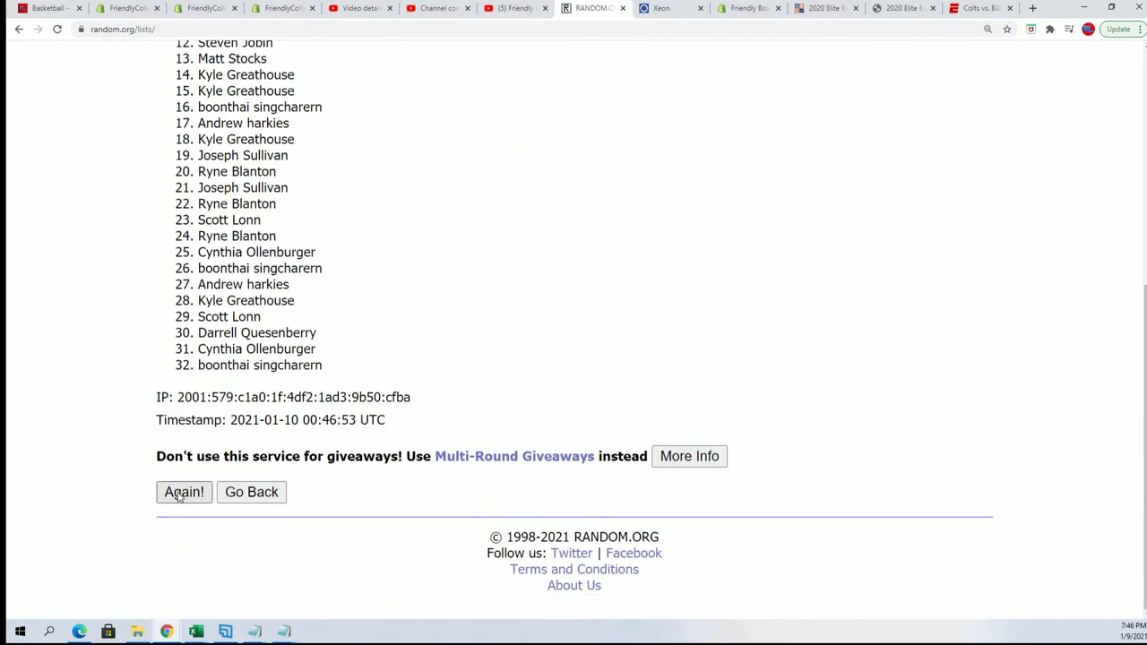
left_click(179, 495)
scroll(185, 502, "down", 5)
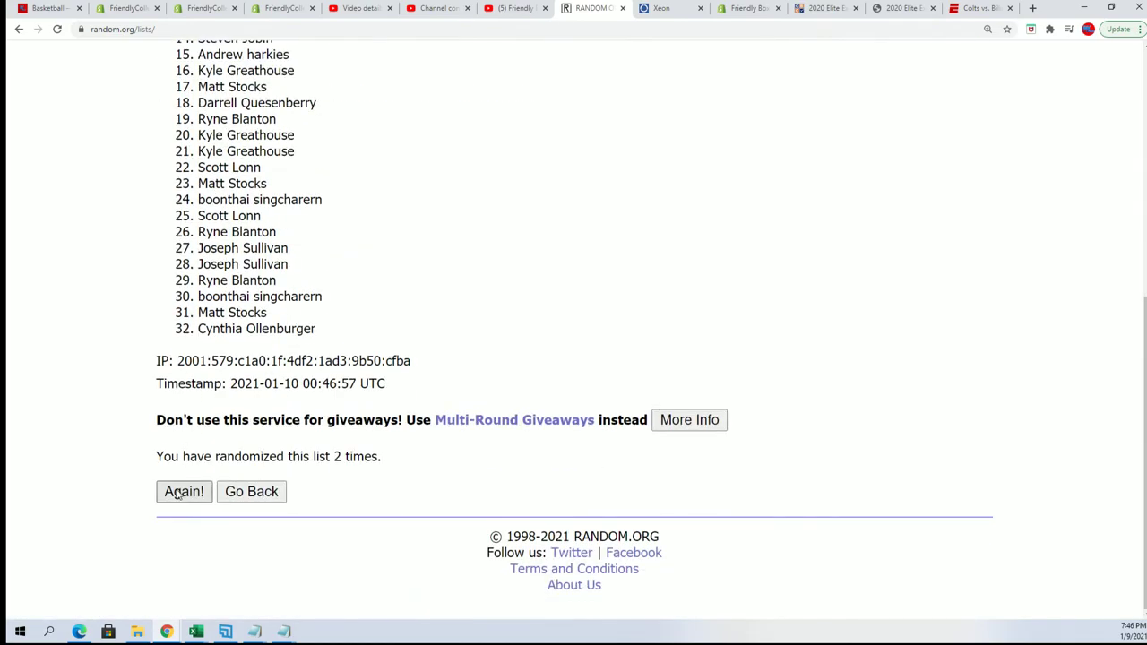
left_click(183, 492)
scroll(184, 492, "down", 5)
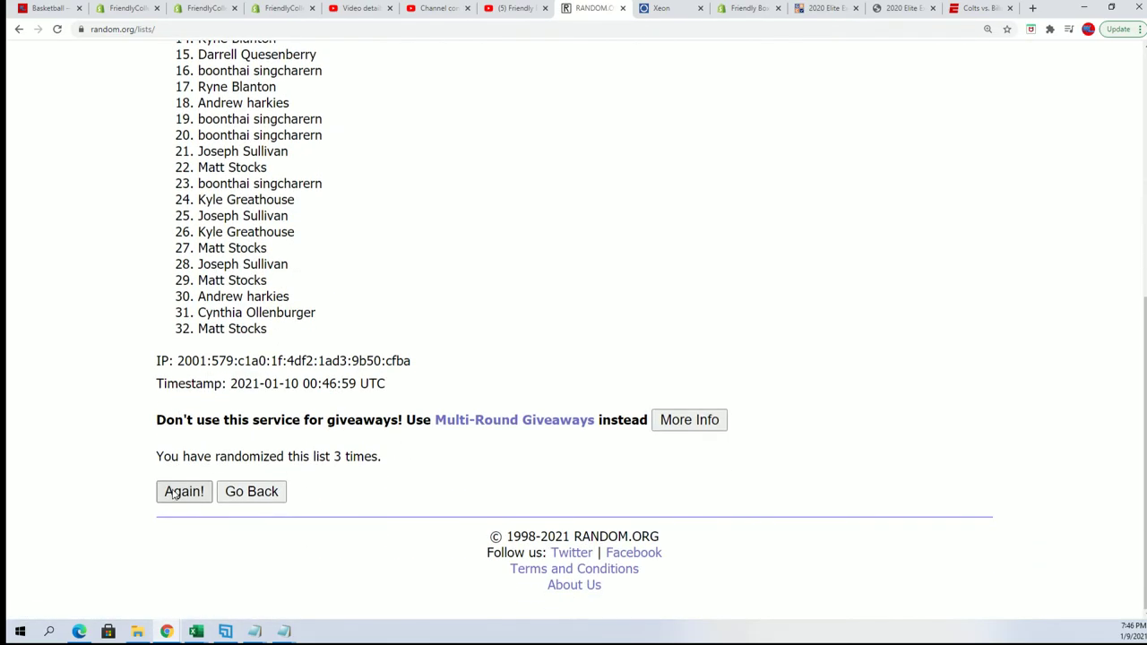
left_click(181, 489)
scroll(170, 502, "down", 5)
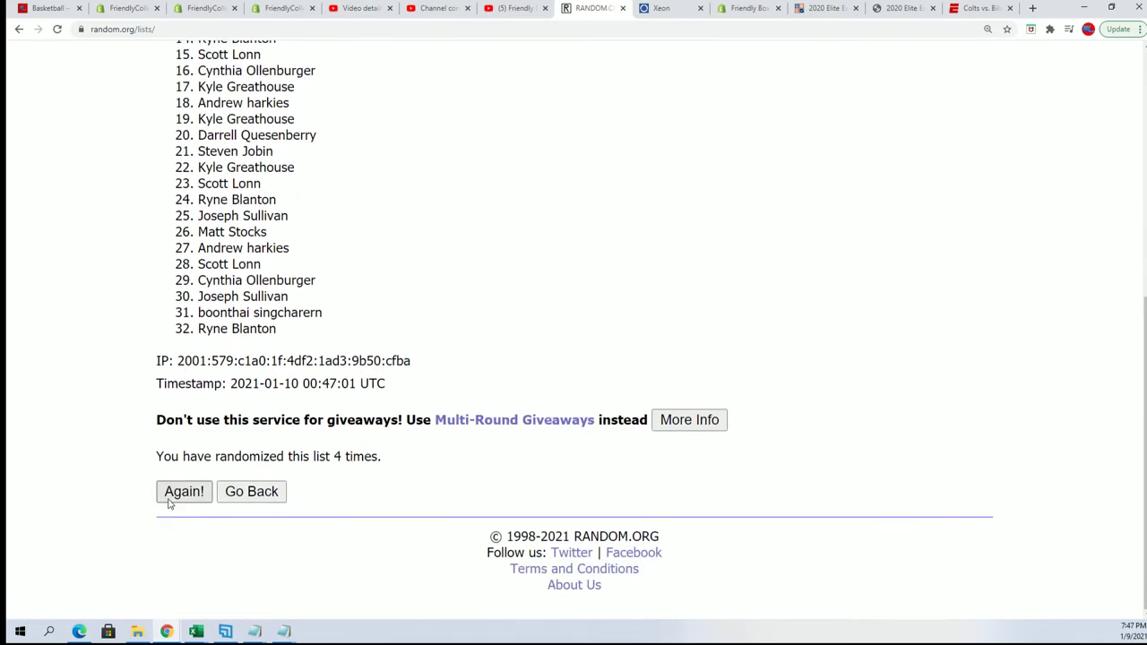
left_click(184, 492)
scroll(179, 488, "down", 5)
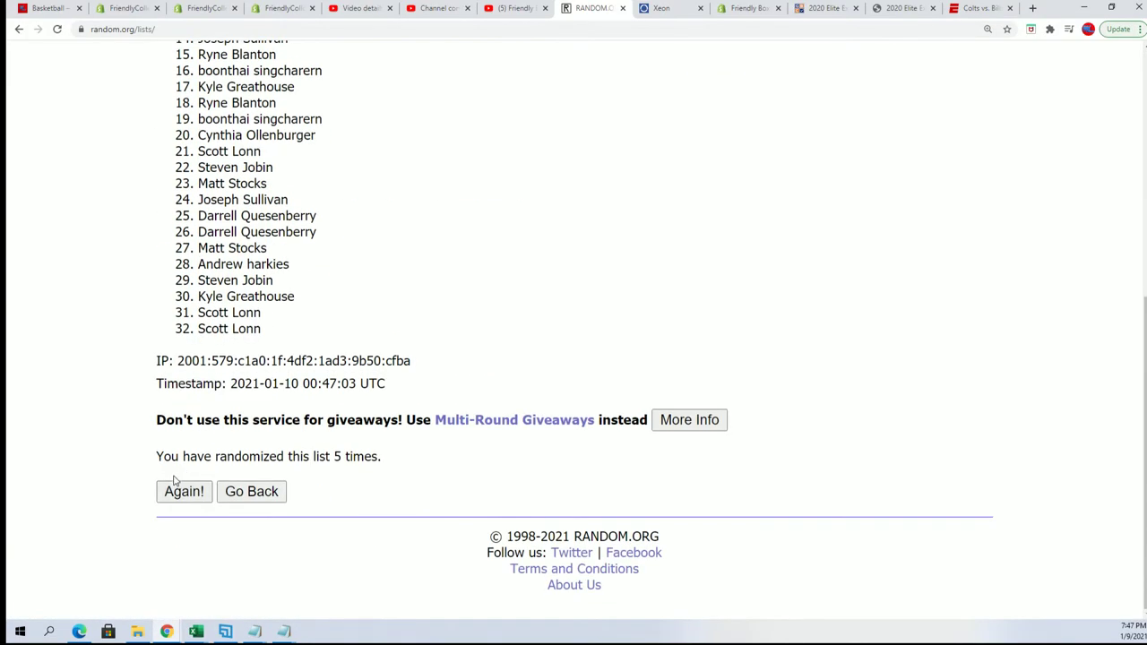
left_click(179, 489)
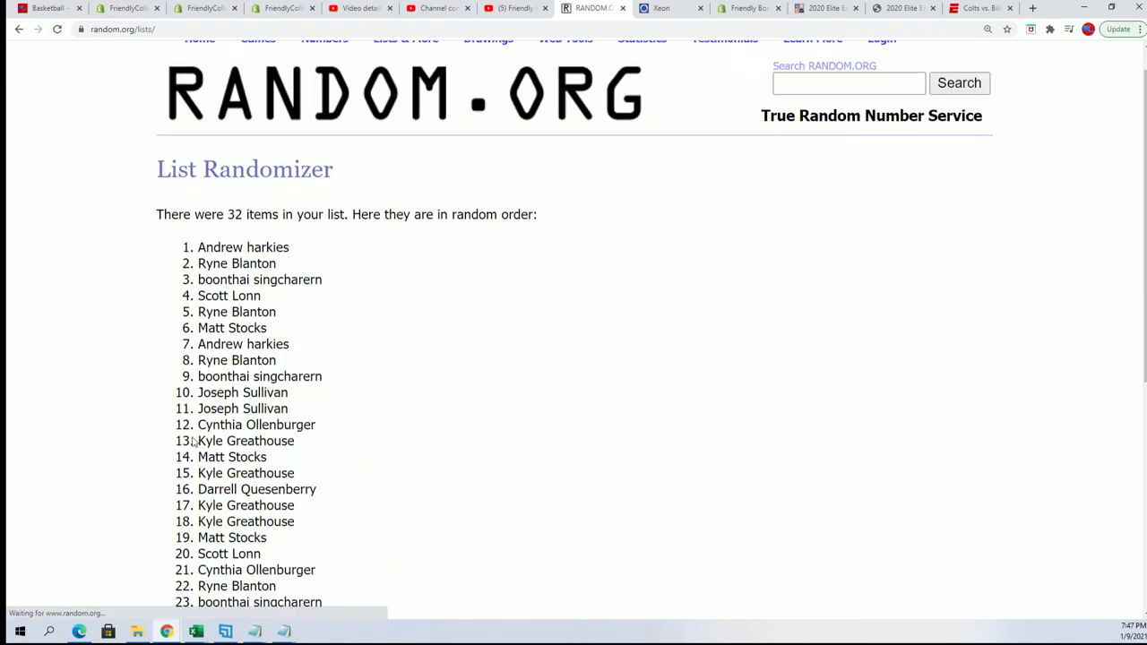
scroll(187, 430, "down", 5)
left_click(185, 493)
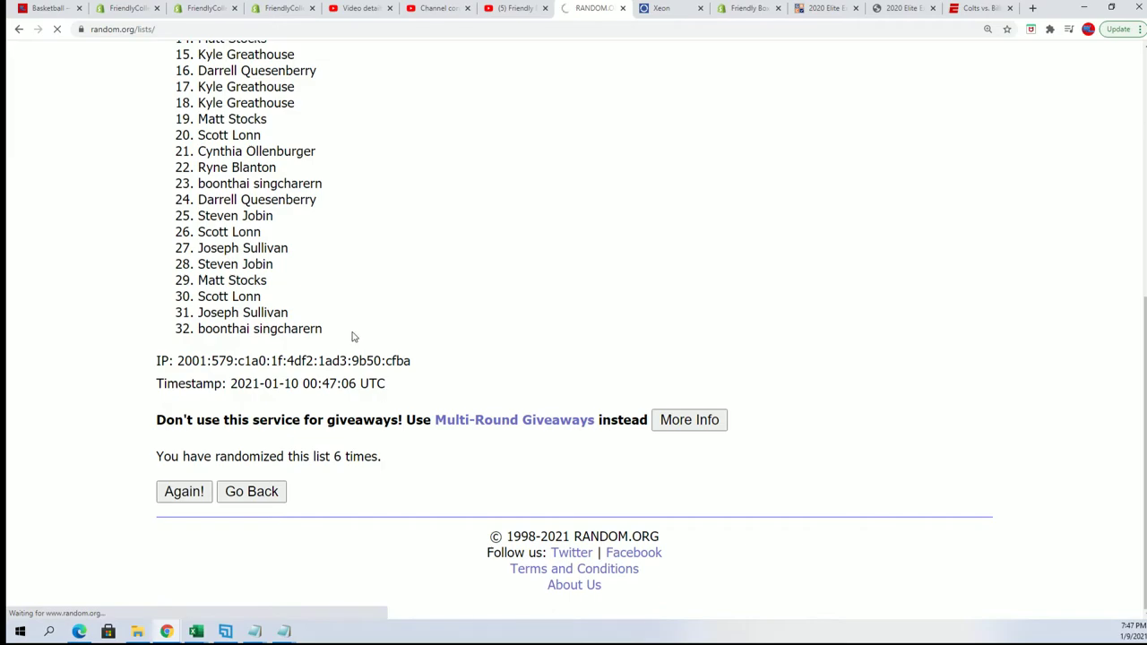
scroll(348, 335, "down", 2)
Step: Select and copy the final randomized list of 32 owner names
mouse_move(193, 103)
left_mouse_down()
mouse_move(296, 231)
mouse_move(353, 445)
mouse_move(384, 485)
left_mouse_up()
scroll(353, 445, "down", 2)
right_click(230, 340)
left_click(242, 350)
Step: Paste the randomized owner names into A2 as unformatted text
key("alt+Tab")
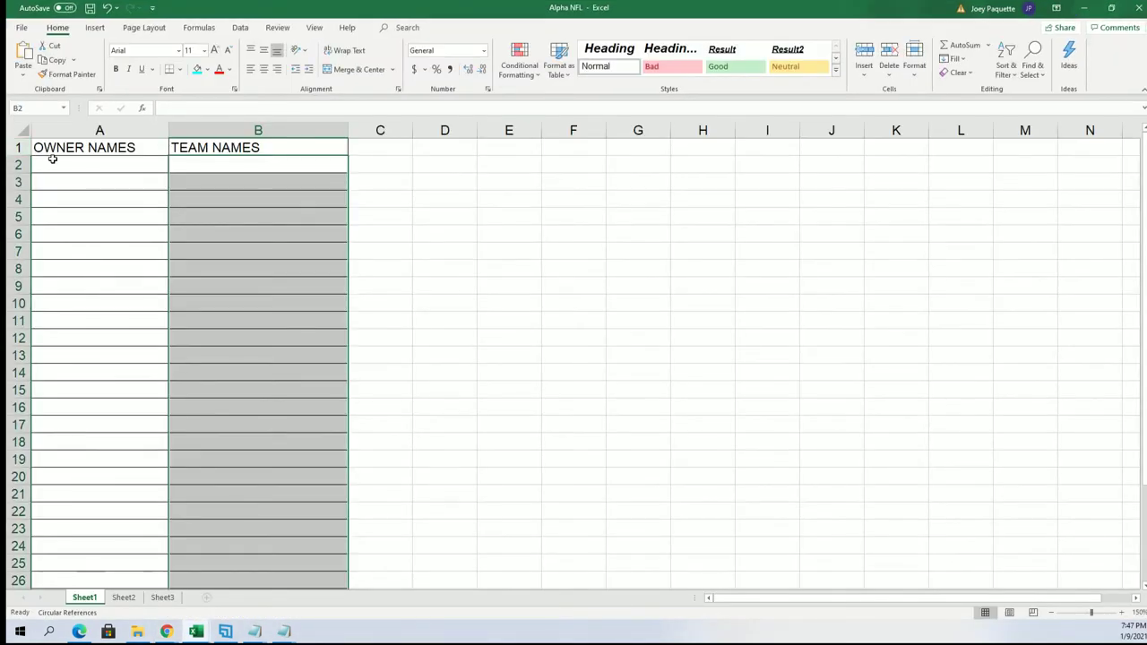
left_click(52, 161)
right_click(56, 166)
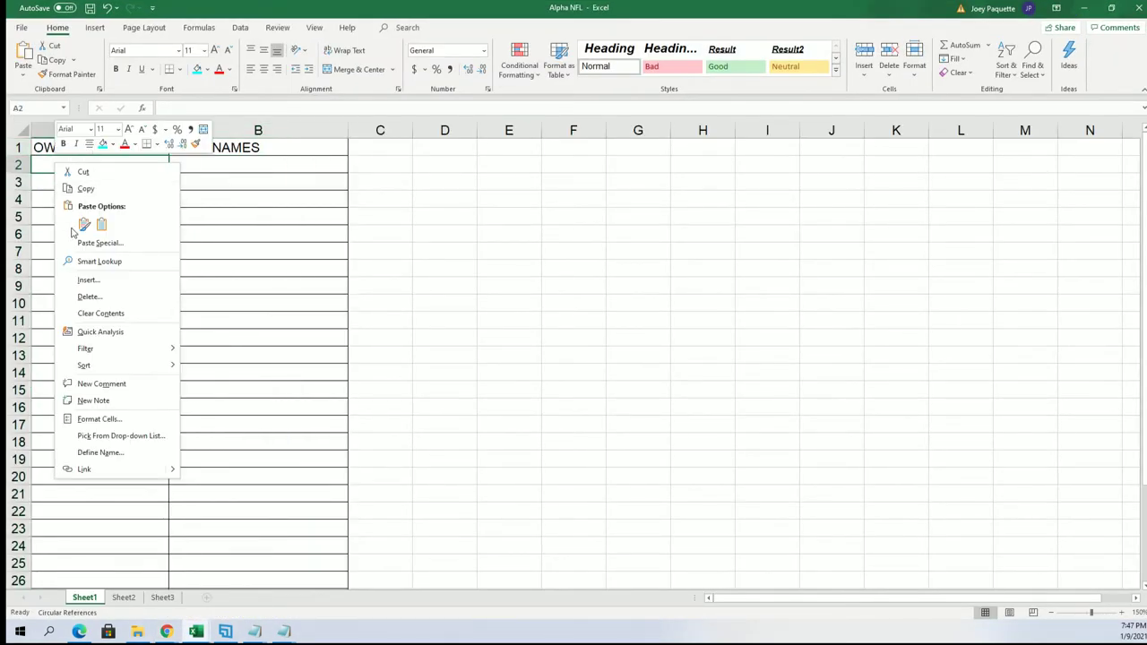
left_click(90, 243)
left_click(19, 169)
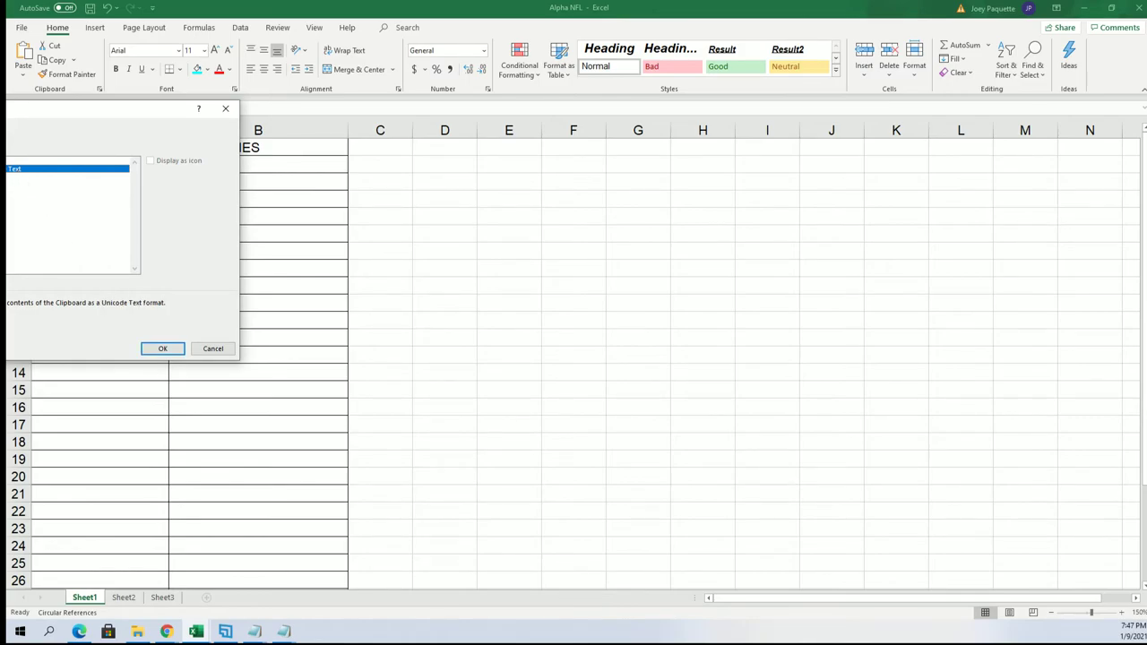
key("Down")
left_click(162, 348)
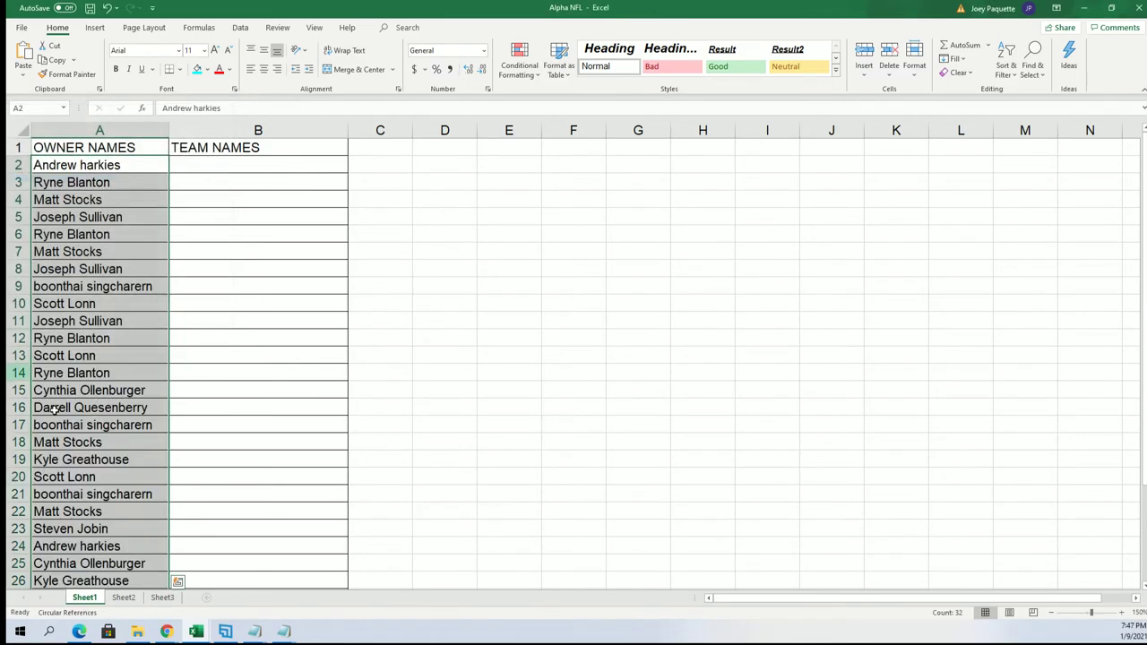
Step: Zoom the sheet to 120% so all 32 names show, then select B2
left_click(1051, 613)
left_click(1051, 613)
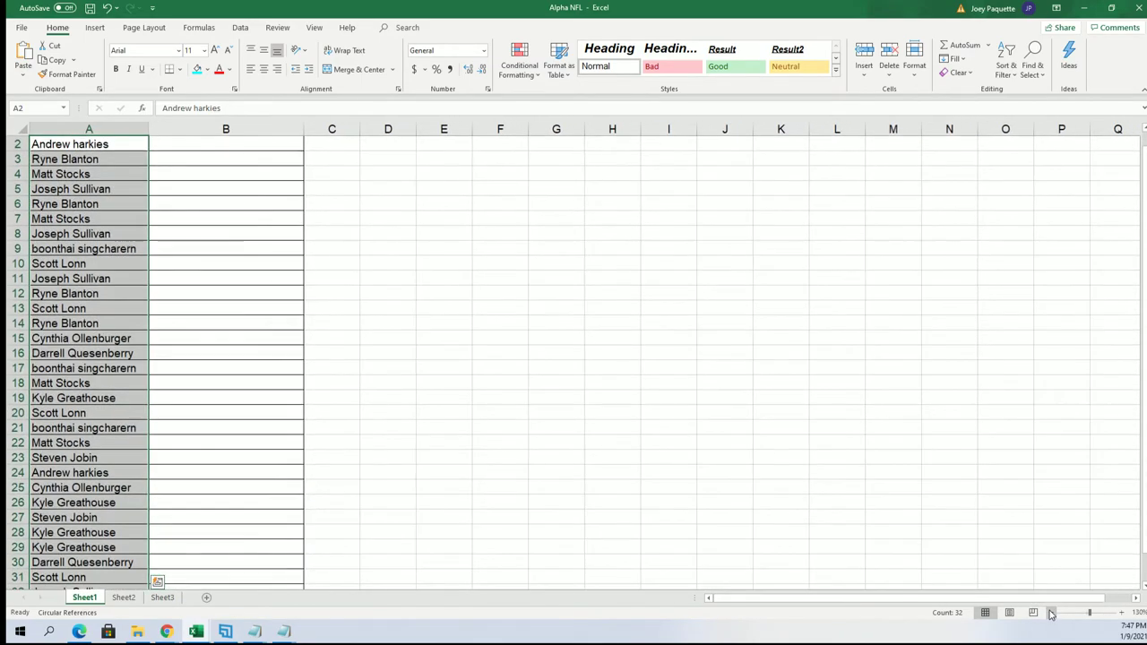
left_click(1051, 614)
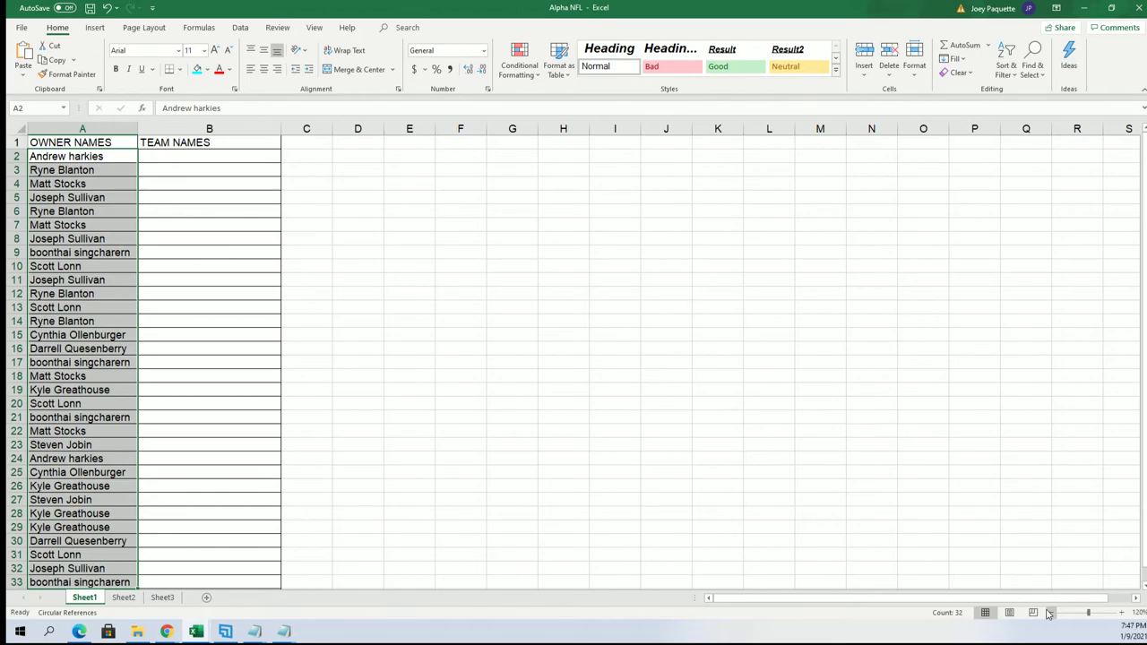
left_click(172, 156)
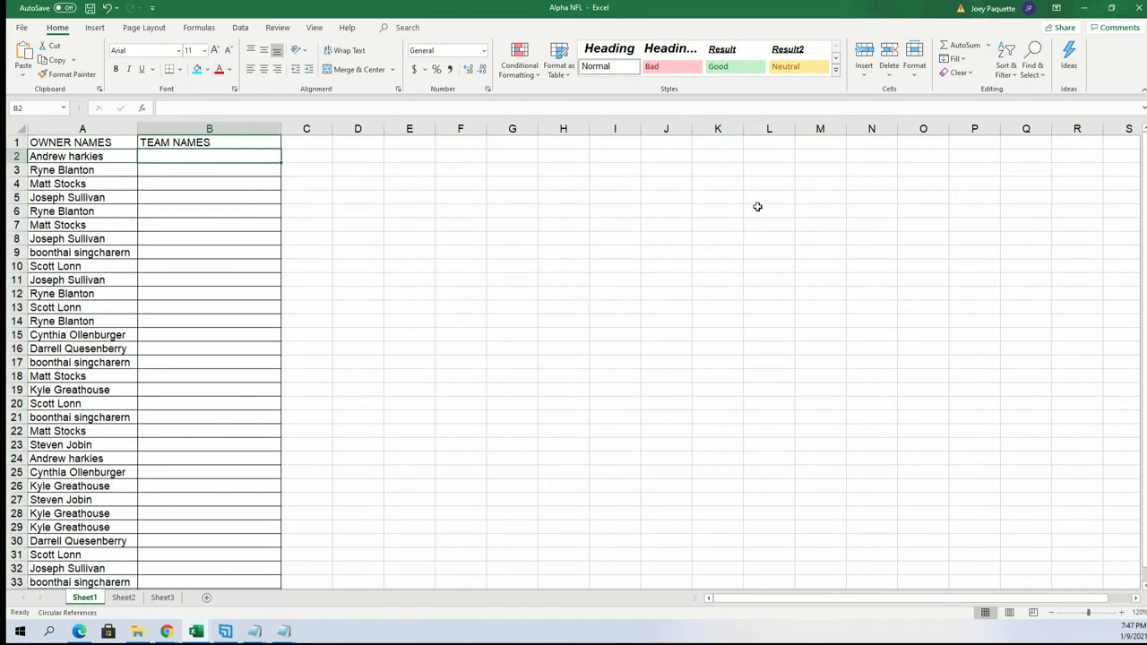
Step: Reopen an empty List Randomizer form and close the extra Notepad window without saving
left_click(1082, 8)
scroll(484, 245, "up", 3)
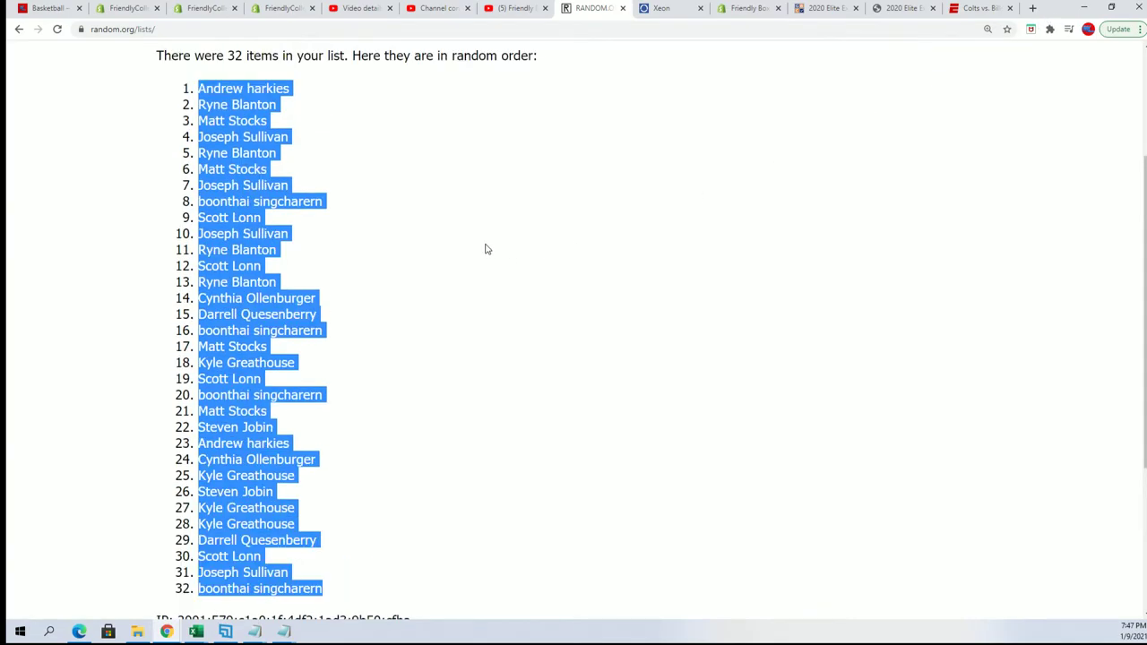
left_click(397, 105)
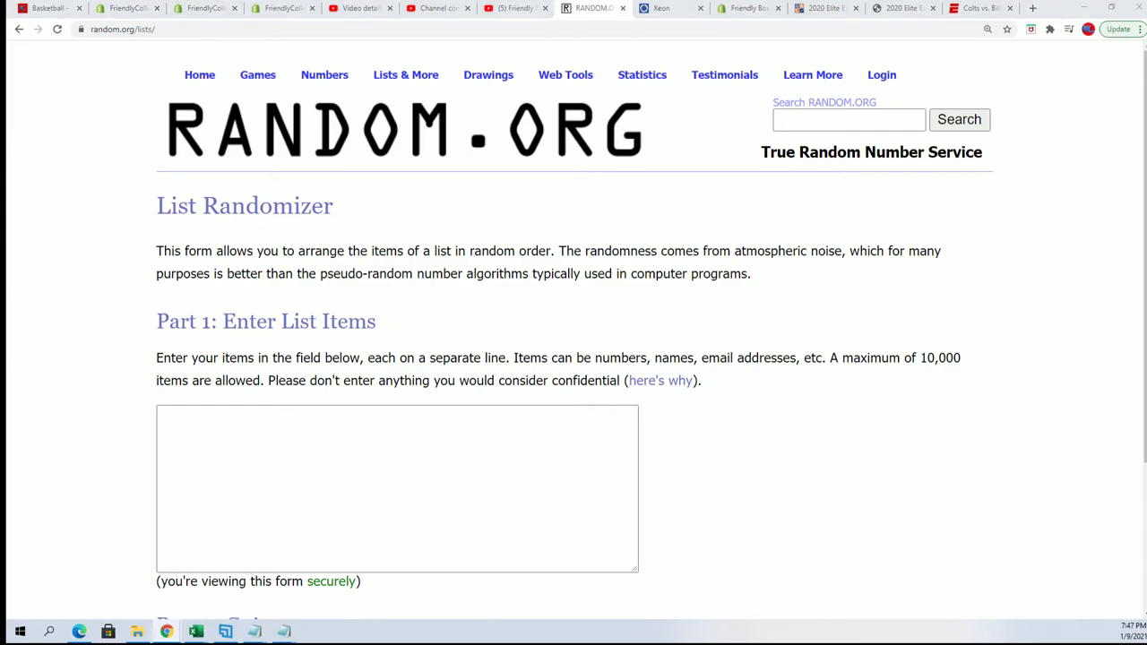
key("alt+Tab")
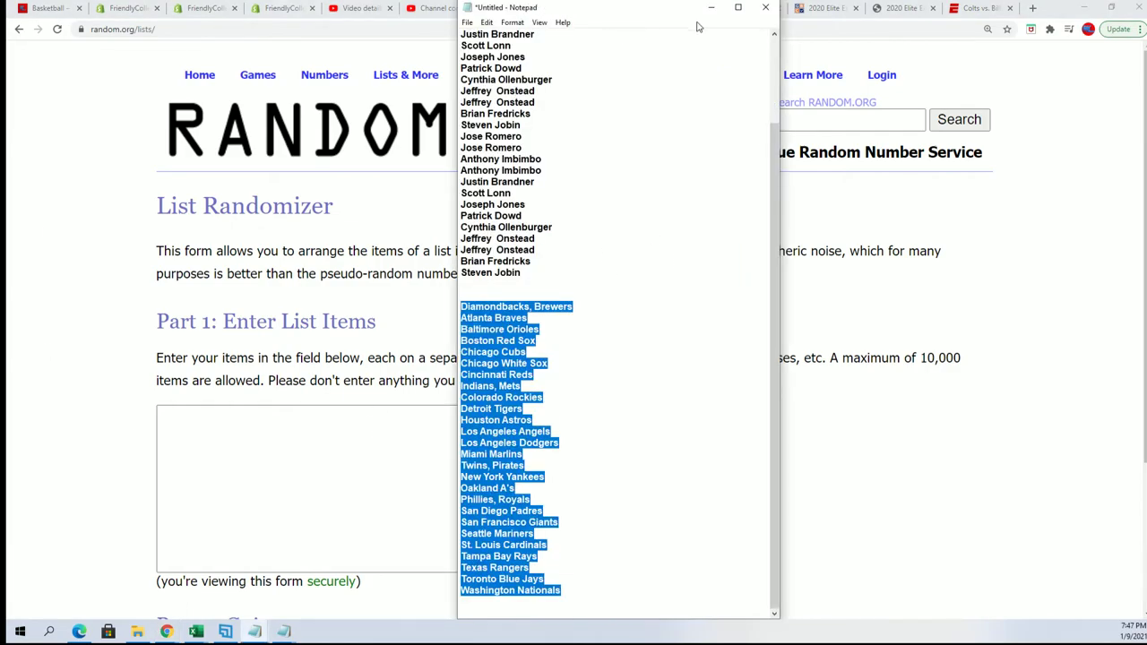
left_click(765, 7)
left_click(599, 313)
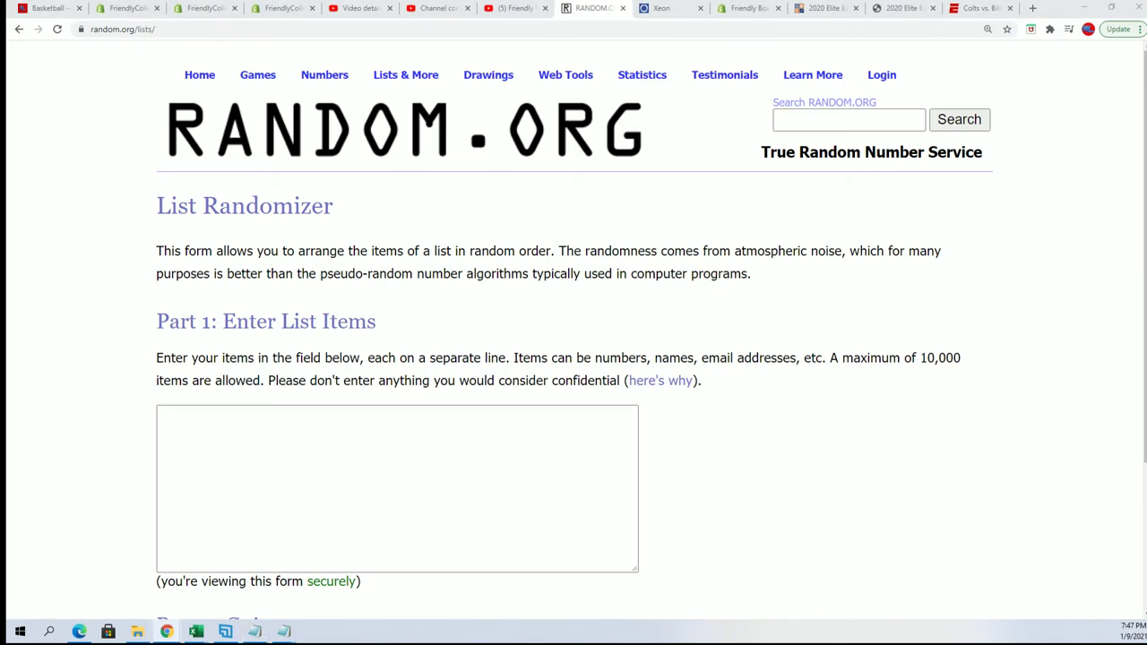
Step: Copy the 32 NFL team names from Notepad into the randomizer's items field
key("alt+Tab")
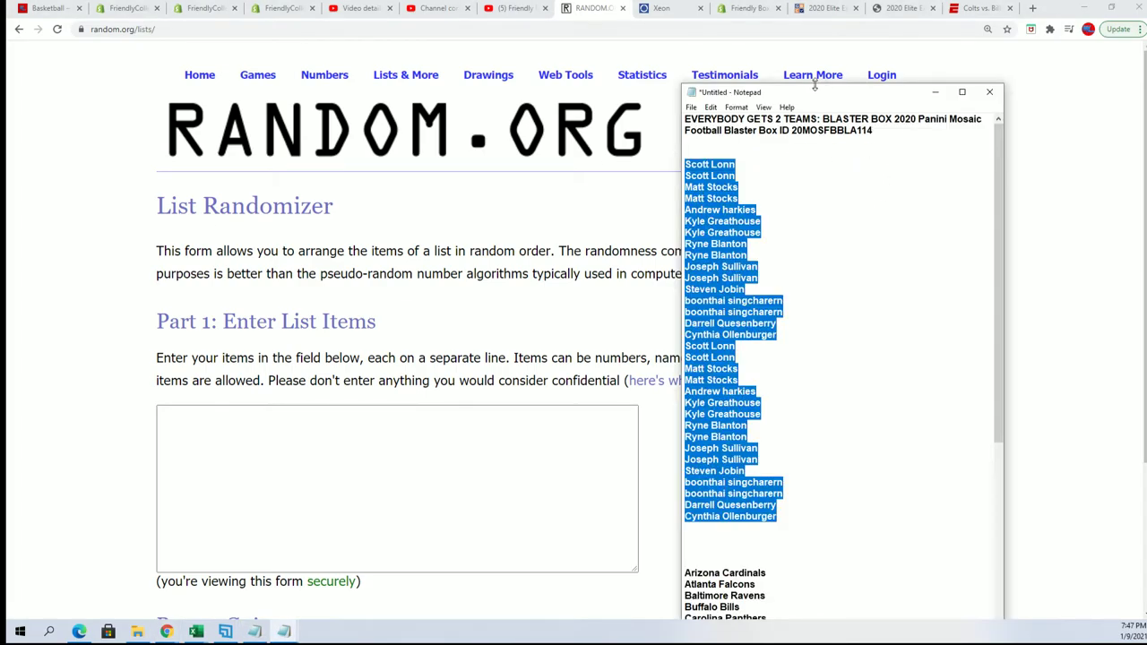
left_click_drag(779, 86, 779, 0)
scroll(798, 602, "down", 7)
mouse_move(794, 605)
left_mouse_down()
mouse_move(766, 296)
mouse_move(664, 249)
left_mouse_up()
right_click(775, 253)
left_click(730, 302)
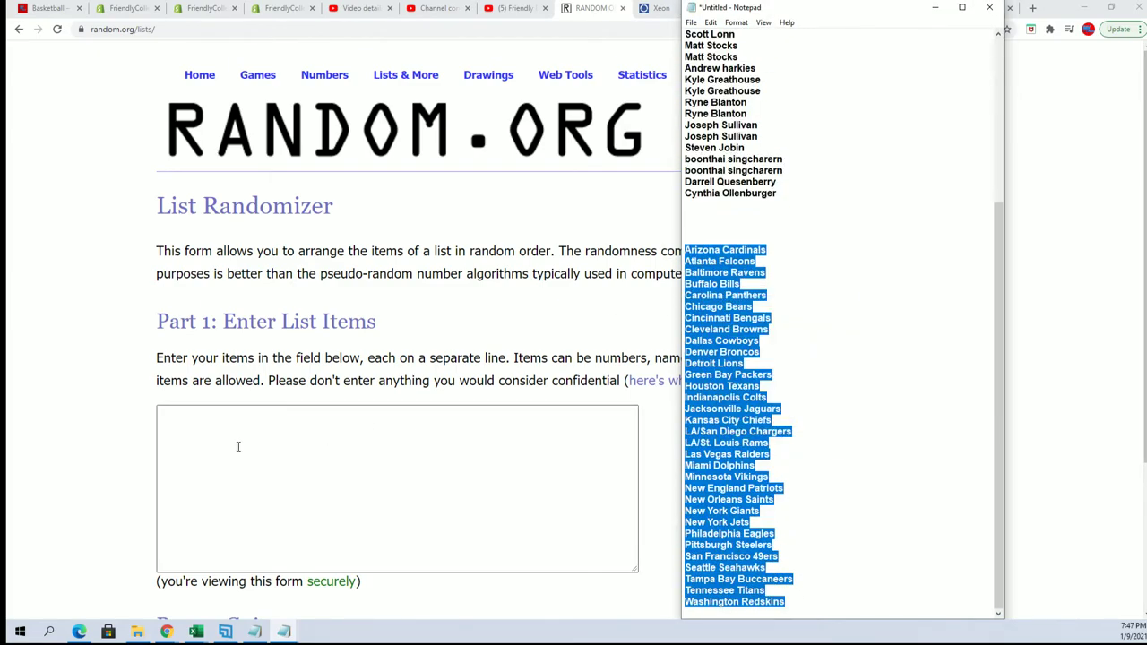
left_click(230, 448)
right_click(172, 410)
left_click(220, 501)
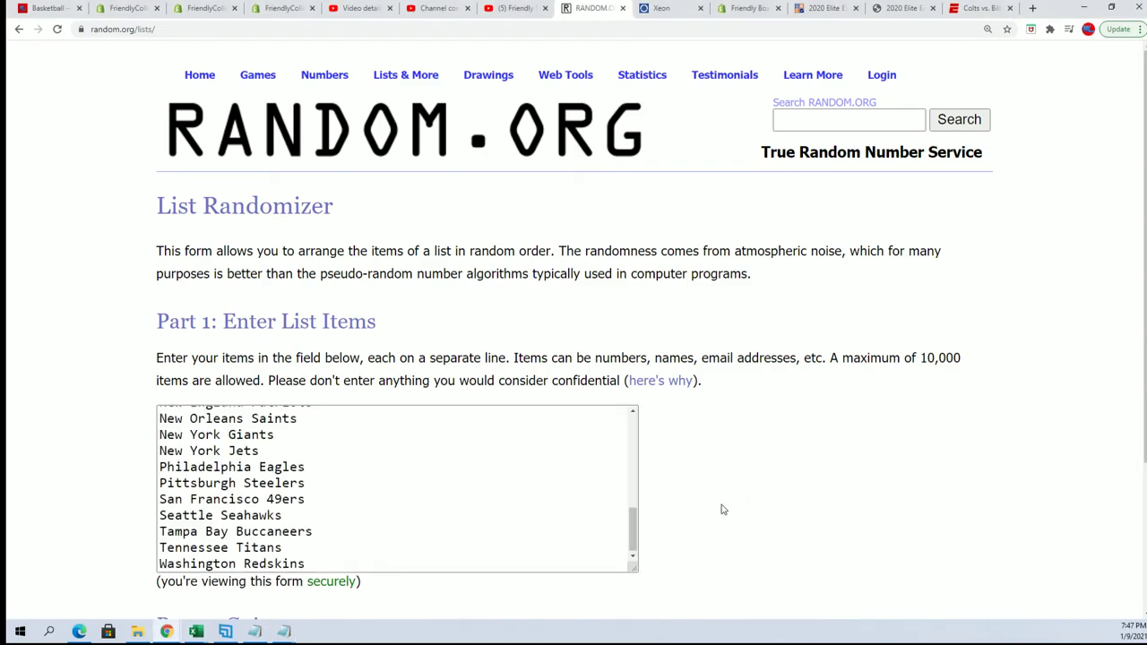
scroll(706, 512, "down", 3)
Step: Randomize the NFL team list and reshuffle it for seven shuffles in total
left_click(220, 500)
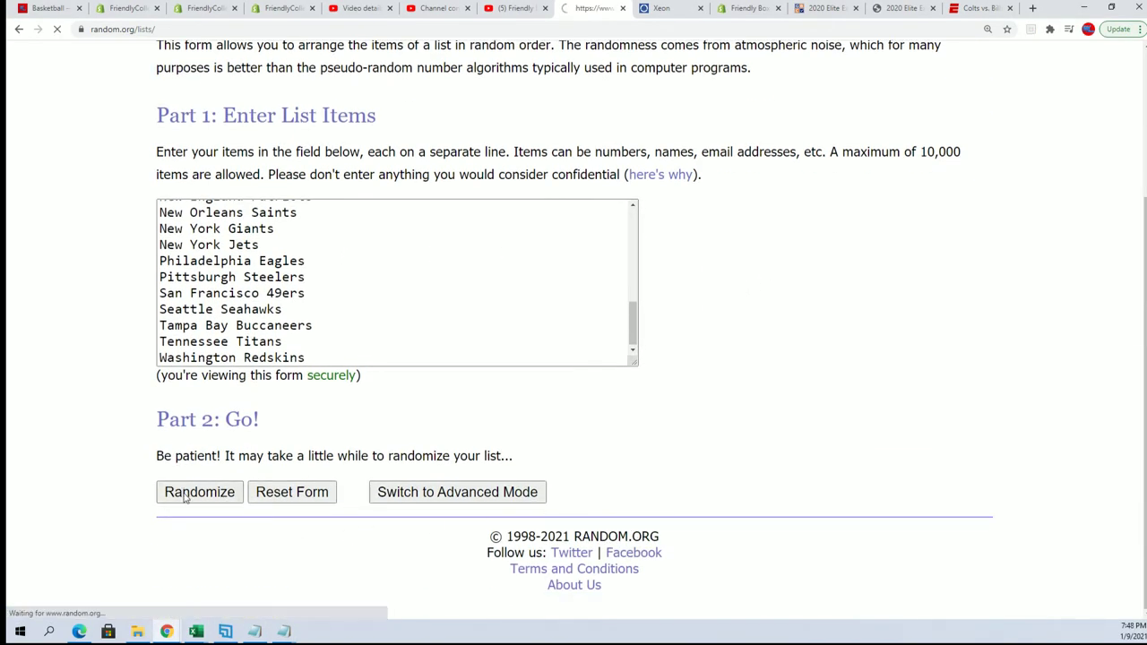
left_click(177, 494)
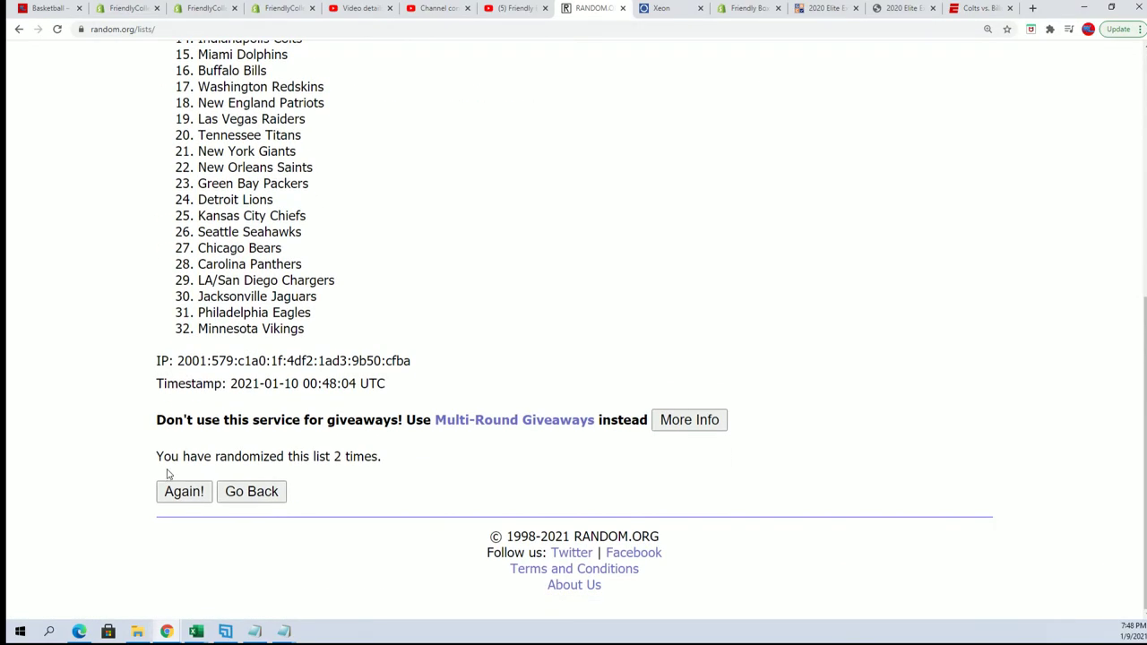
left_click(167, 492)
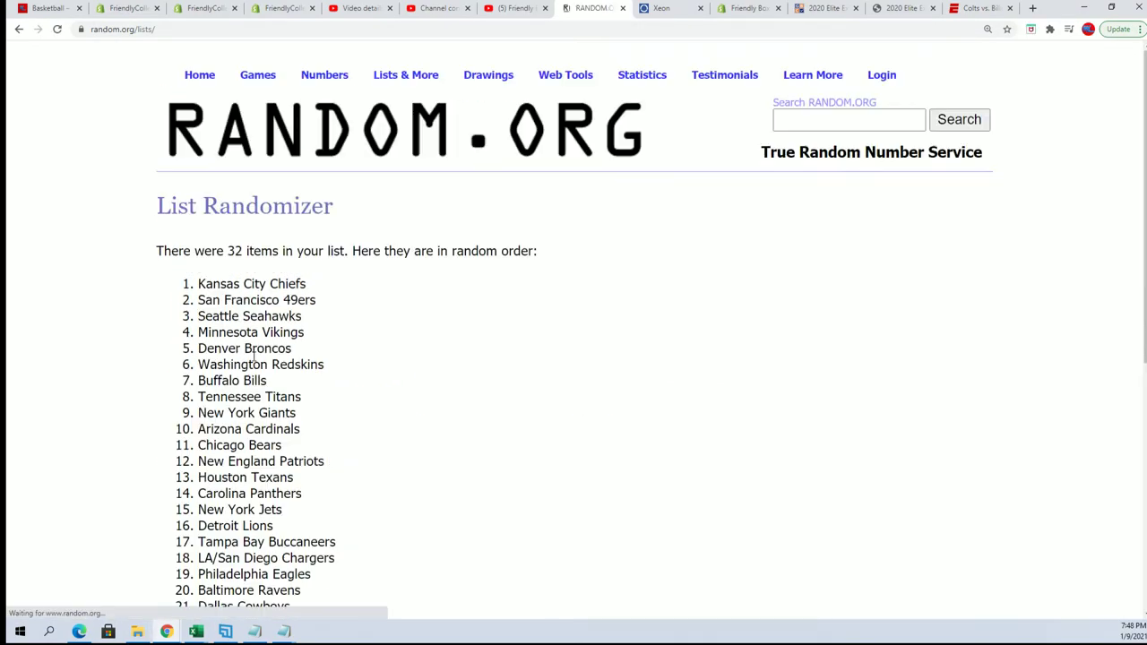
scroll(253, 357, "down", 5)
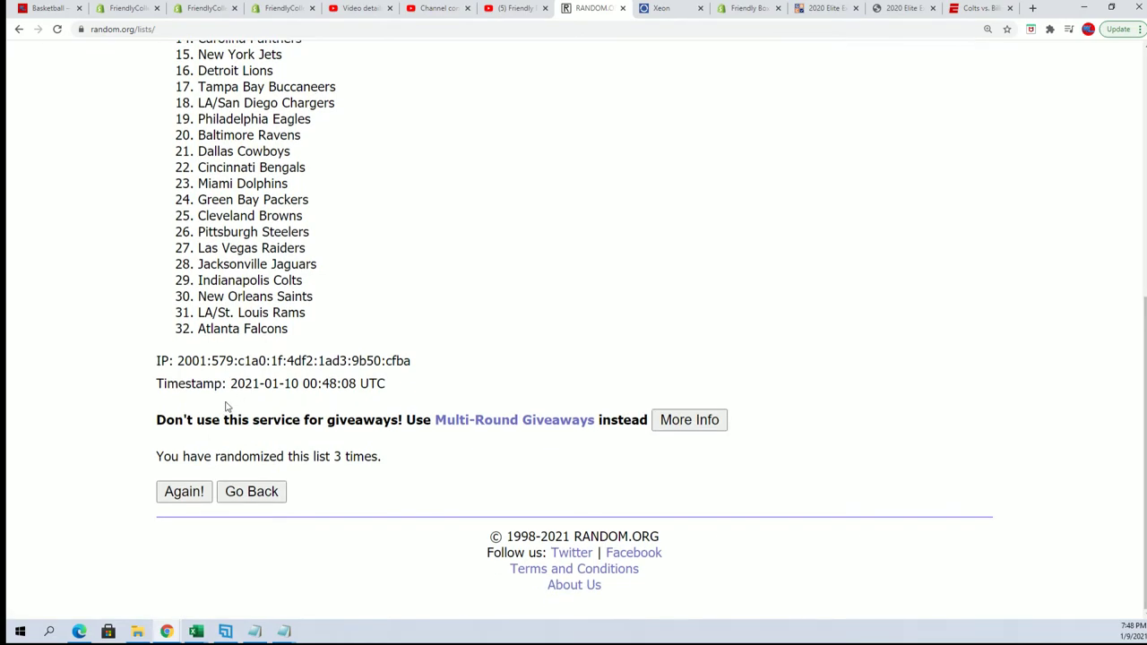
left_click(199, 481)
scroll(168, 483, "down", 5)
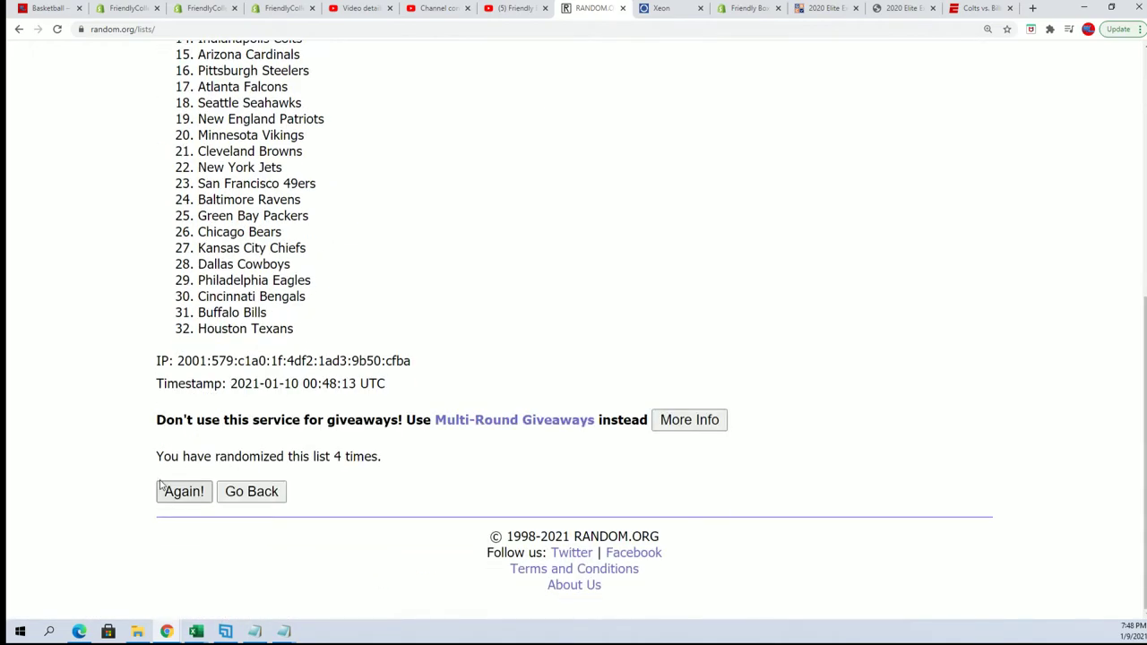
left_click(182, 489)
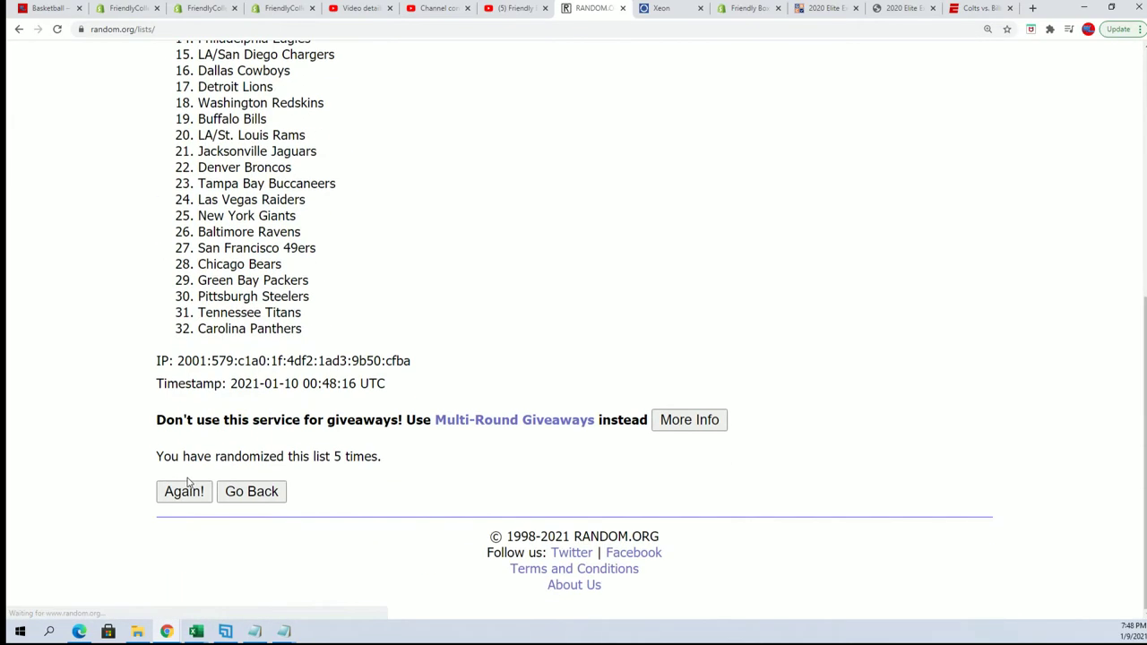
left_click(183, 489)
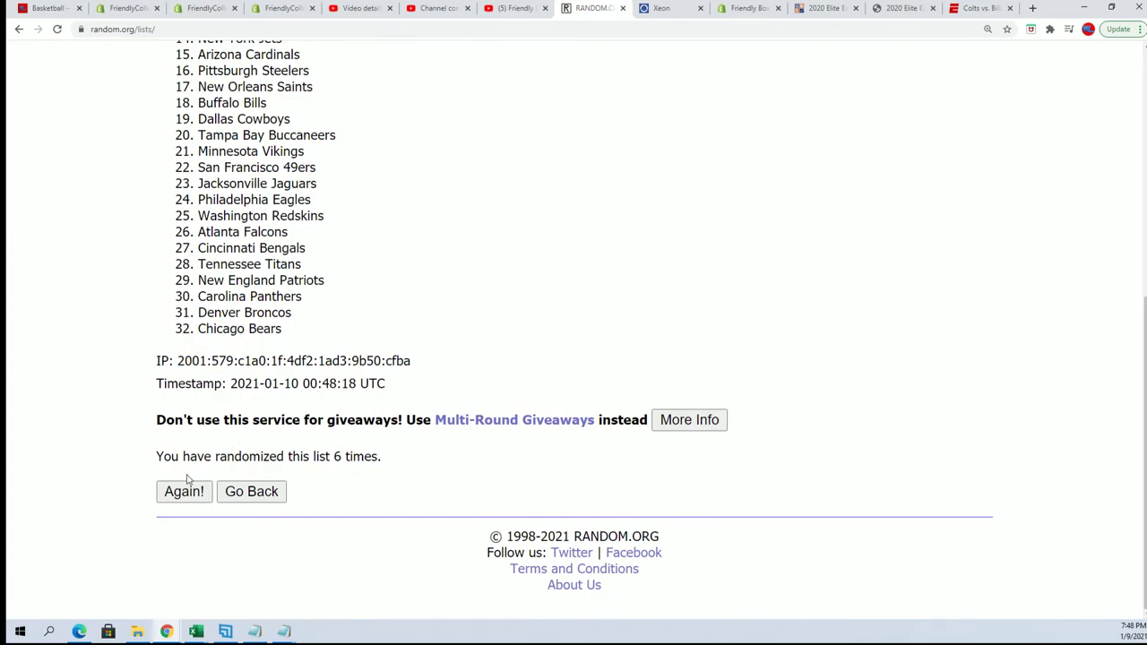
left_click(185, 490)
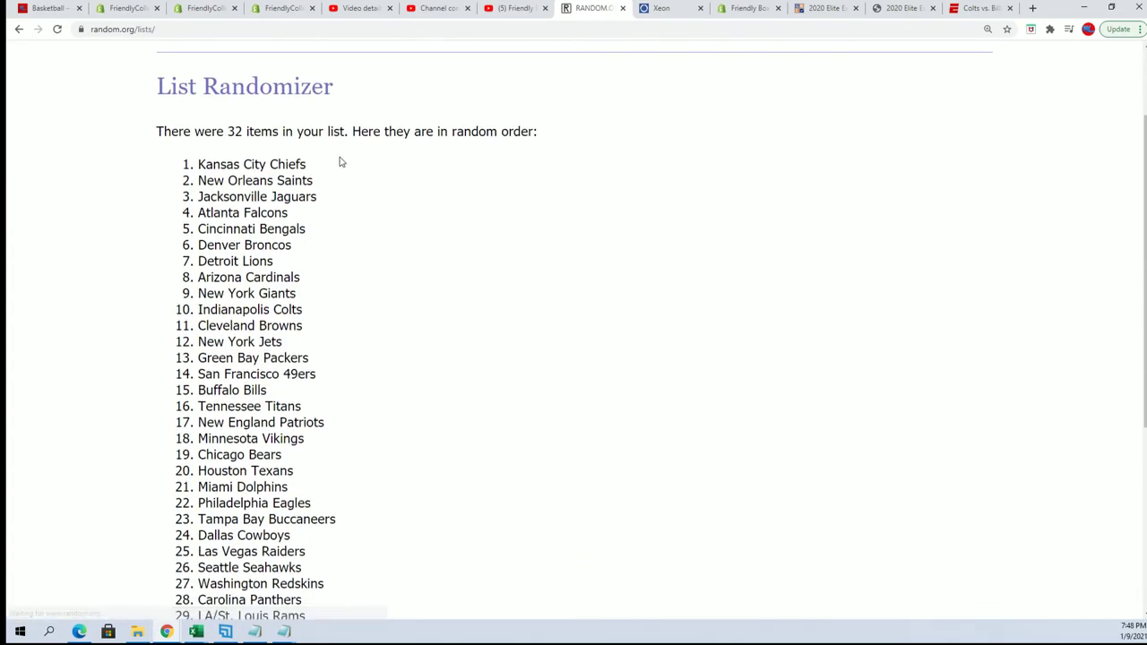
Step: Copy the final randomized team order and return to the Alpha NFL workbook
mouse_move(182, 149)
left_mouse_down()
mouse_move(312, 246)
mouse_move(296, 340)
mouse_move(389, 489)
left_mouse_up()
scroll(312, 245, "down", 2)
right_click(253, 422)
left_click(273, 430)
scroll(507, 554, "down", 1)
scroll(502, 553, "up", 1)
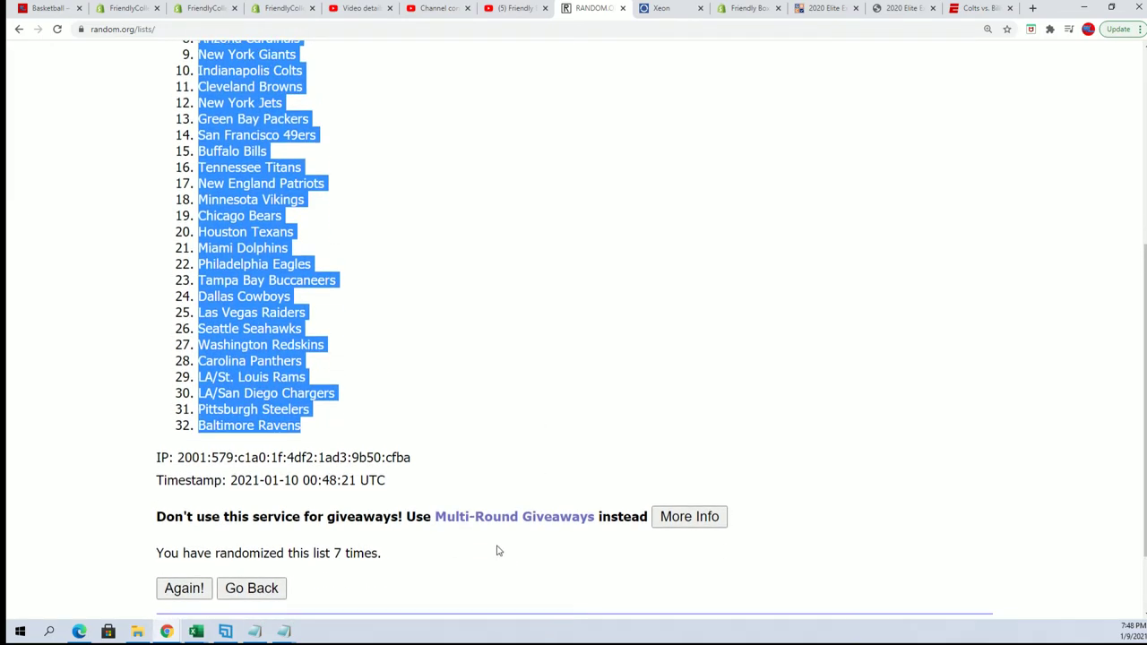
scroll(496, 548, "down", 1)
scroll(481, 531, "up", 3)
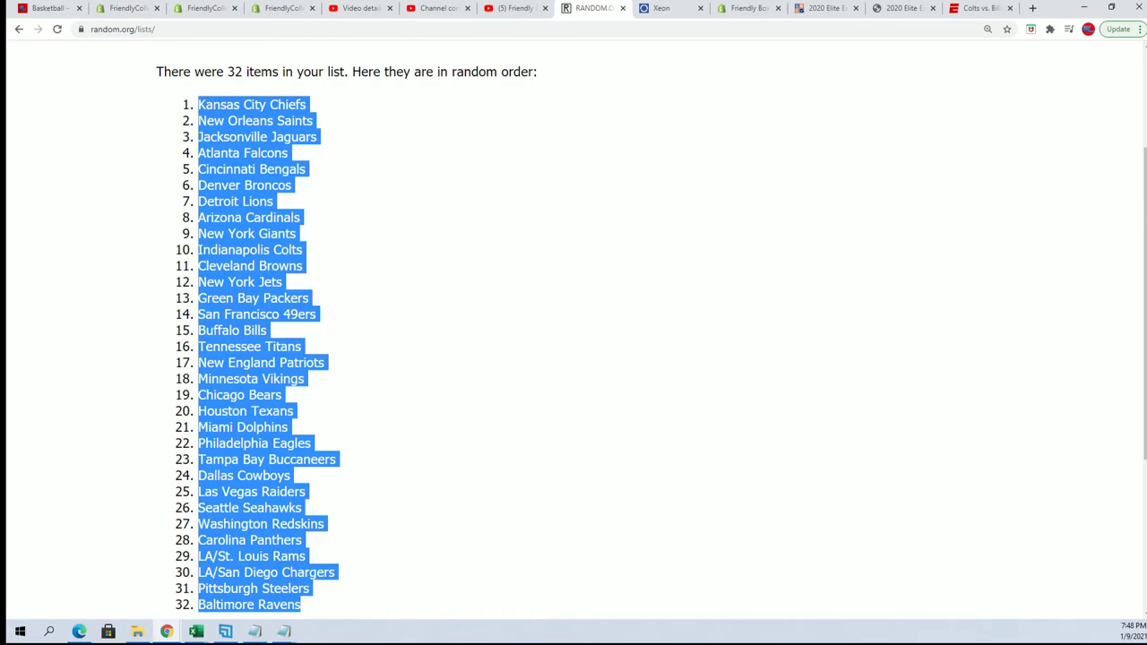
key("alt+Tab")
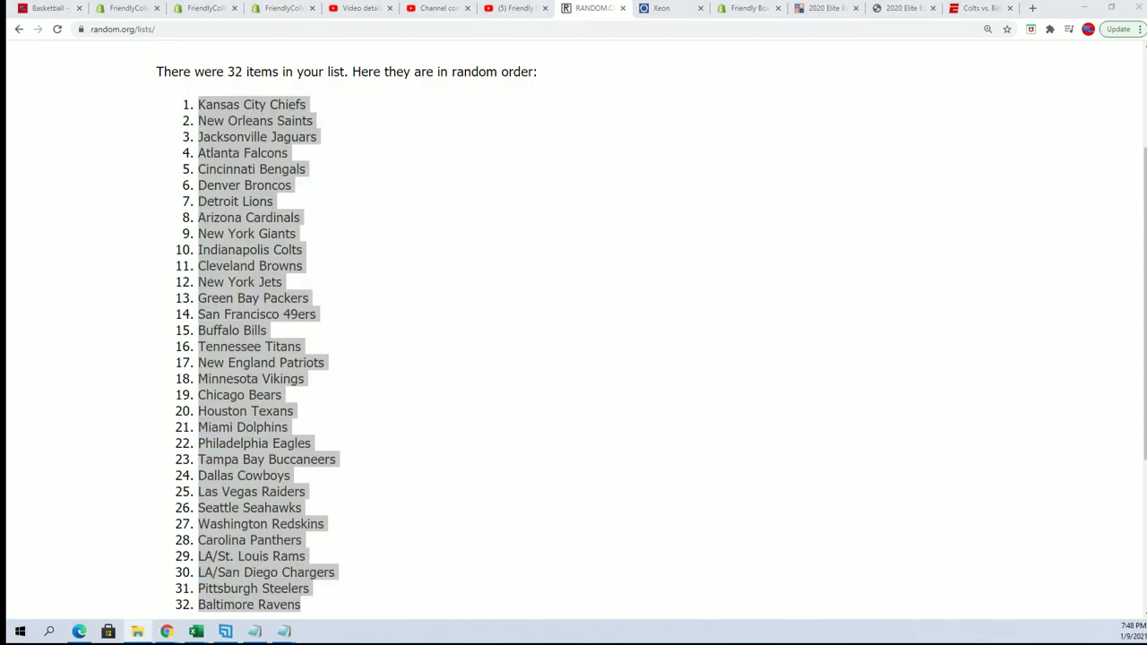
key("alt+Tab")
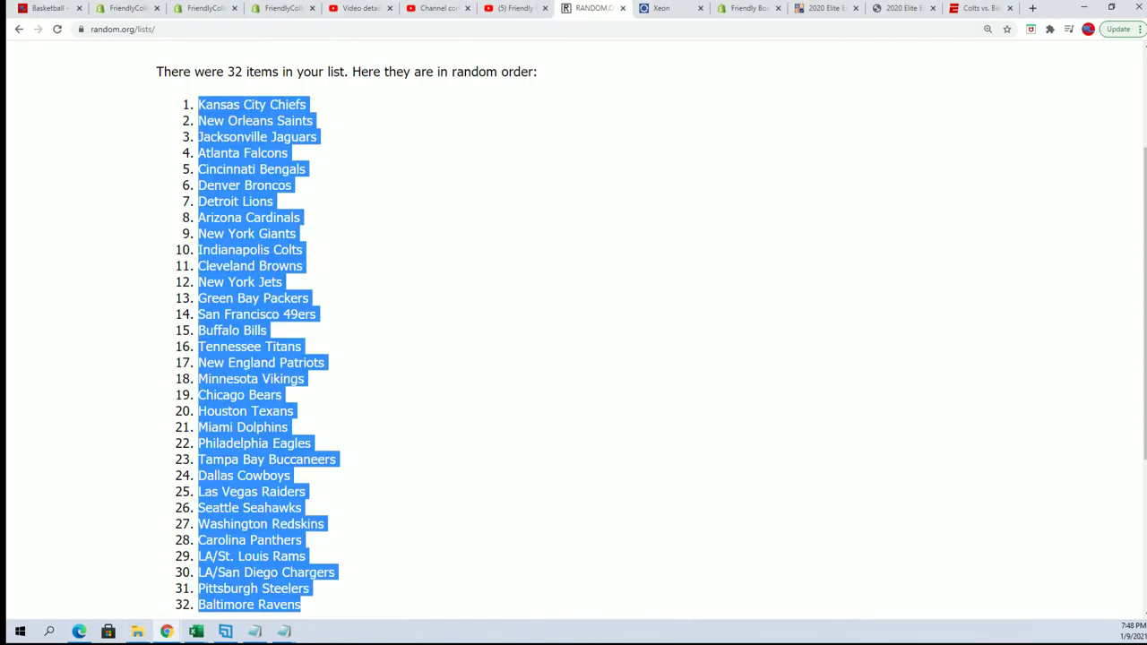
key("alt+Tab")
Step: Paste the randomized teams into B2 as plain text, starting with Kansas City Chiefs
right_click(155, 153)
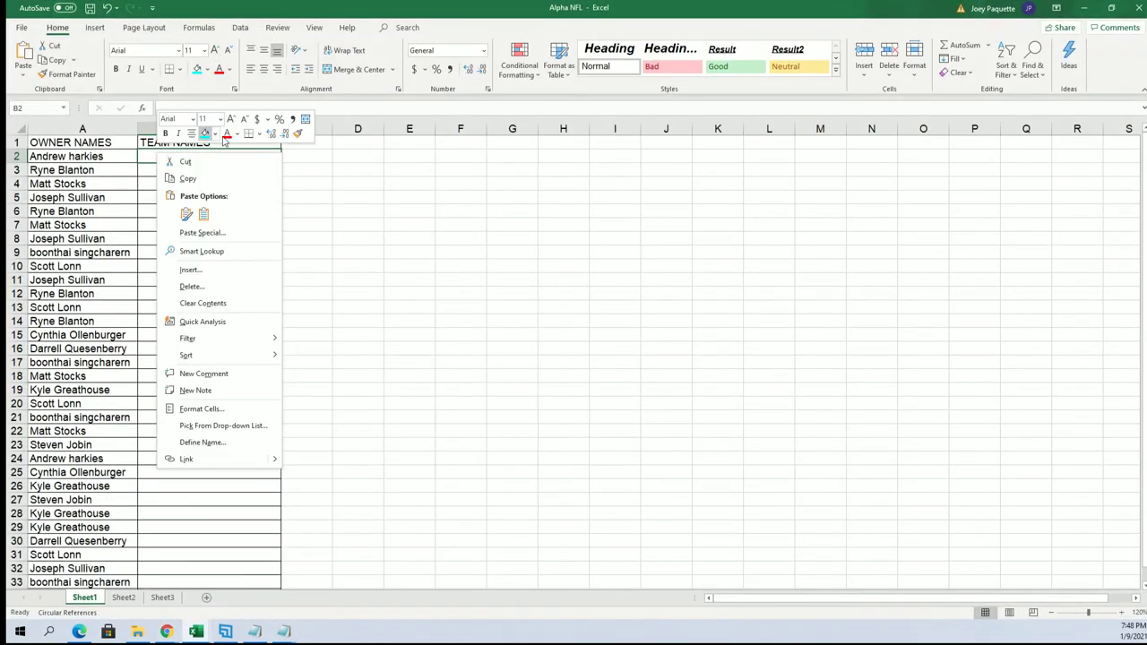
left_click(213, 232)
left_click(119, 171)
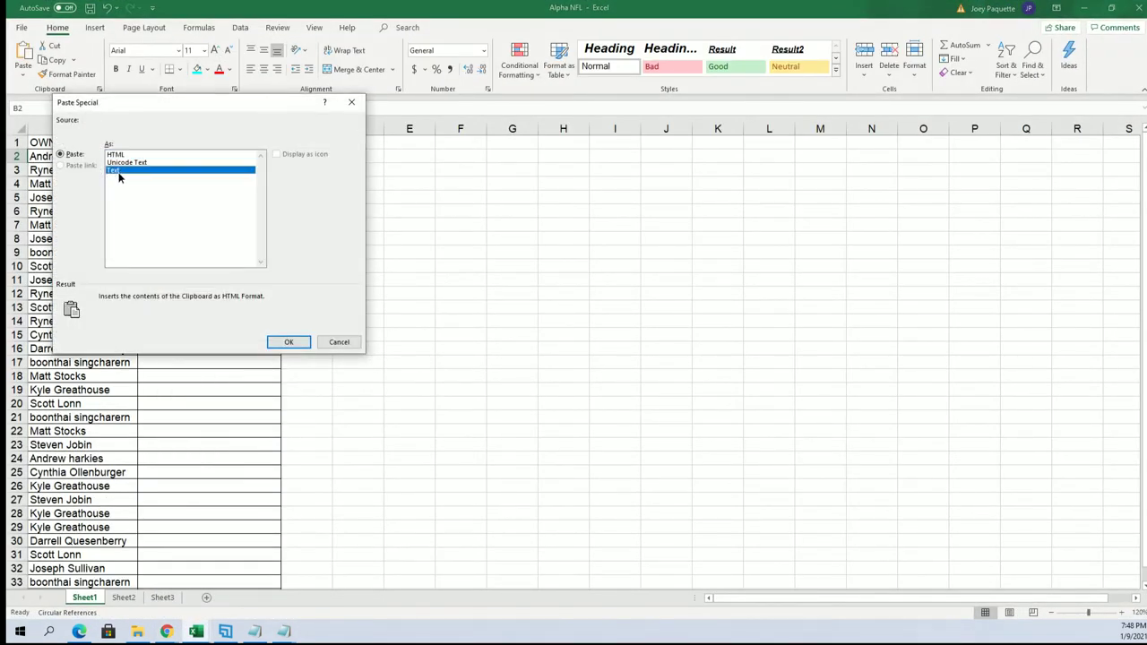
left_click(289, 341)
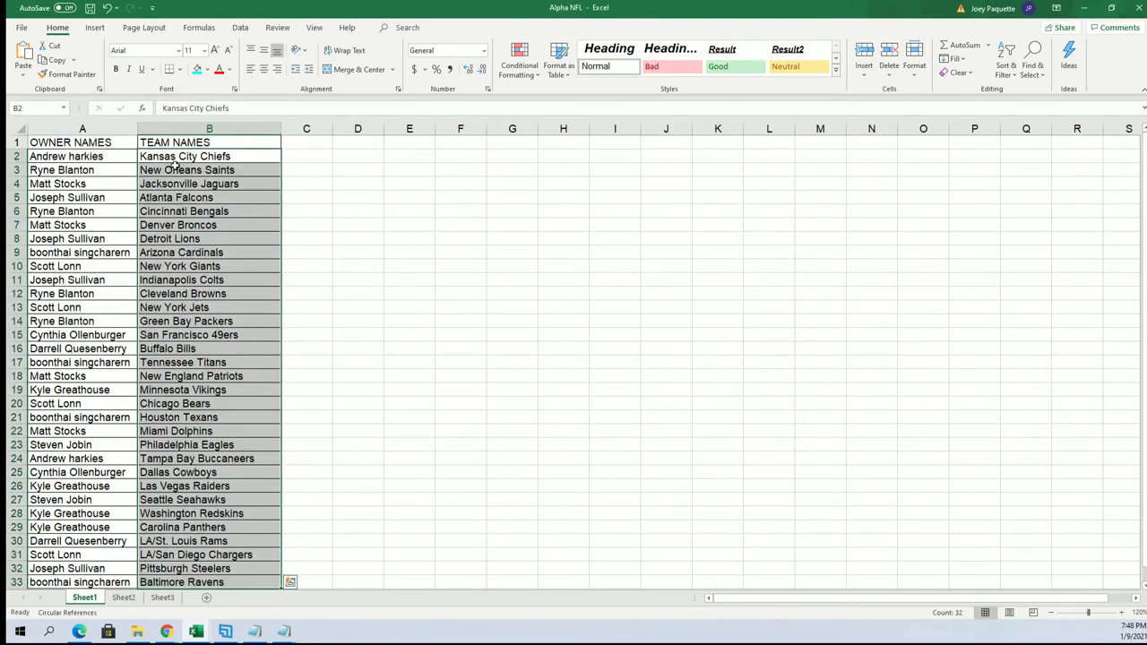
Step: Look over the pasted team column and select B2:B33
left_click(125, 212)
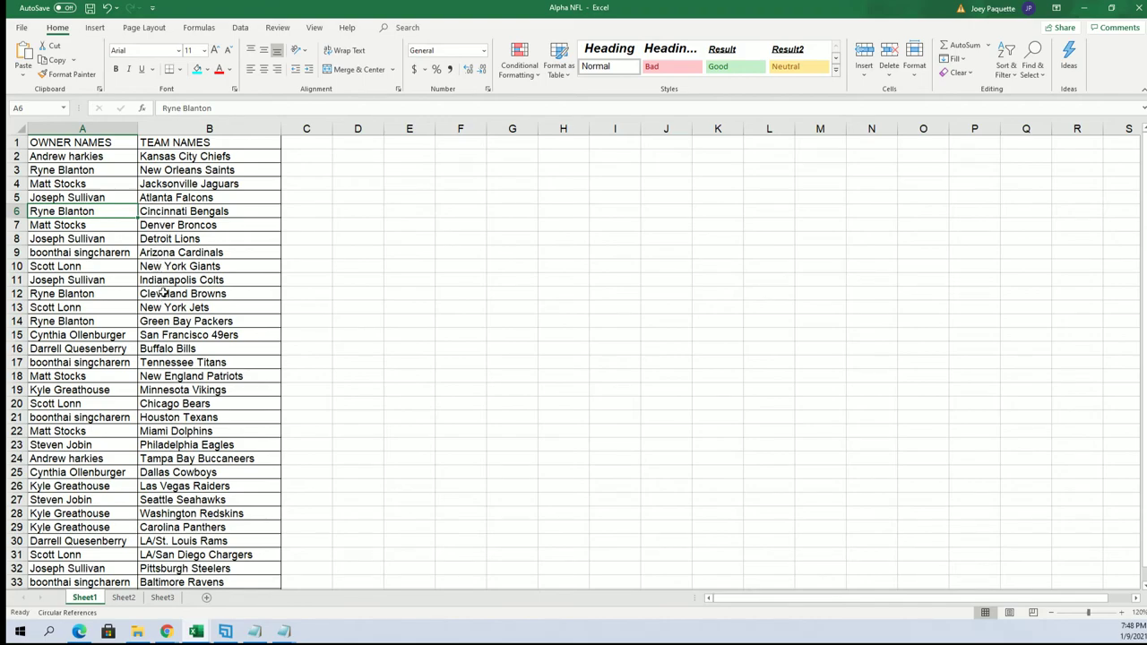
left_click_drag(168, 350, 166, 364)
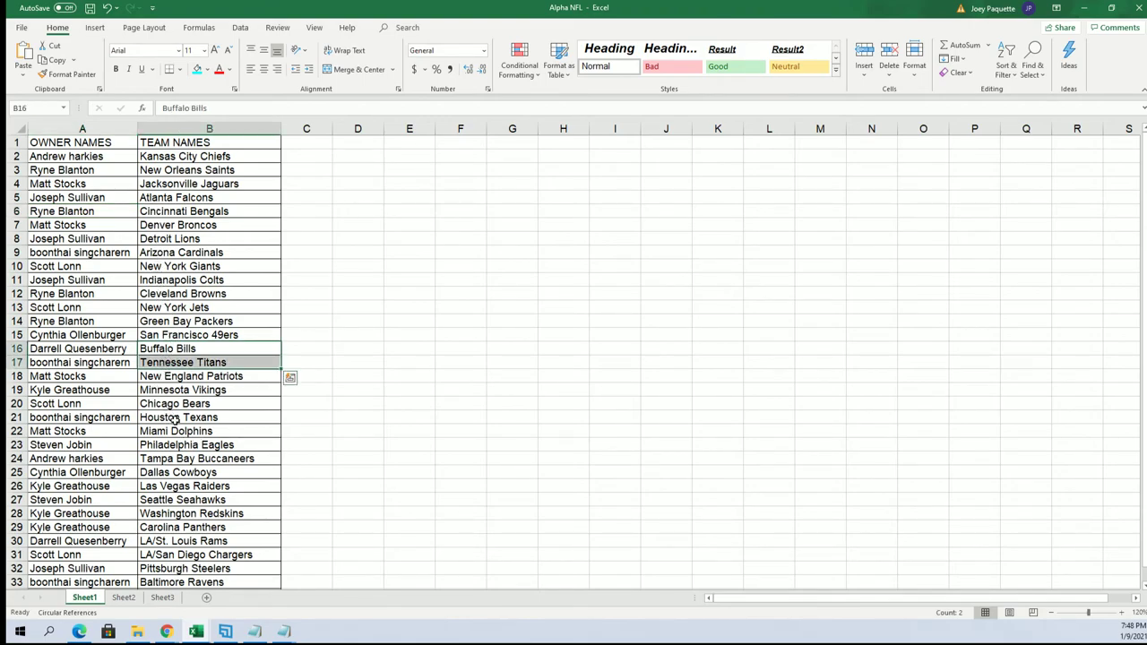
left_click(116, 388)
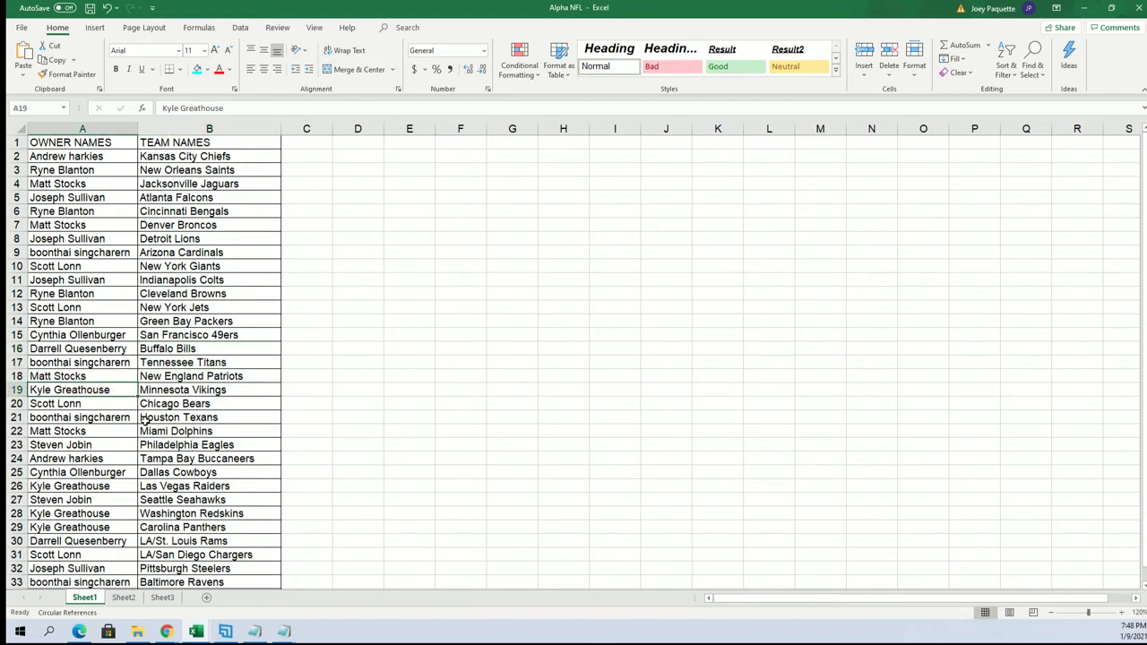
left_click(121, 430)
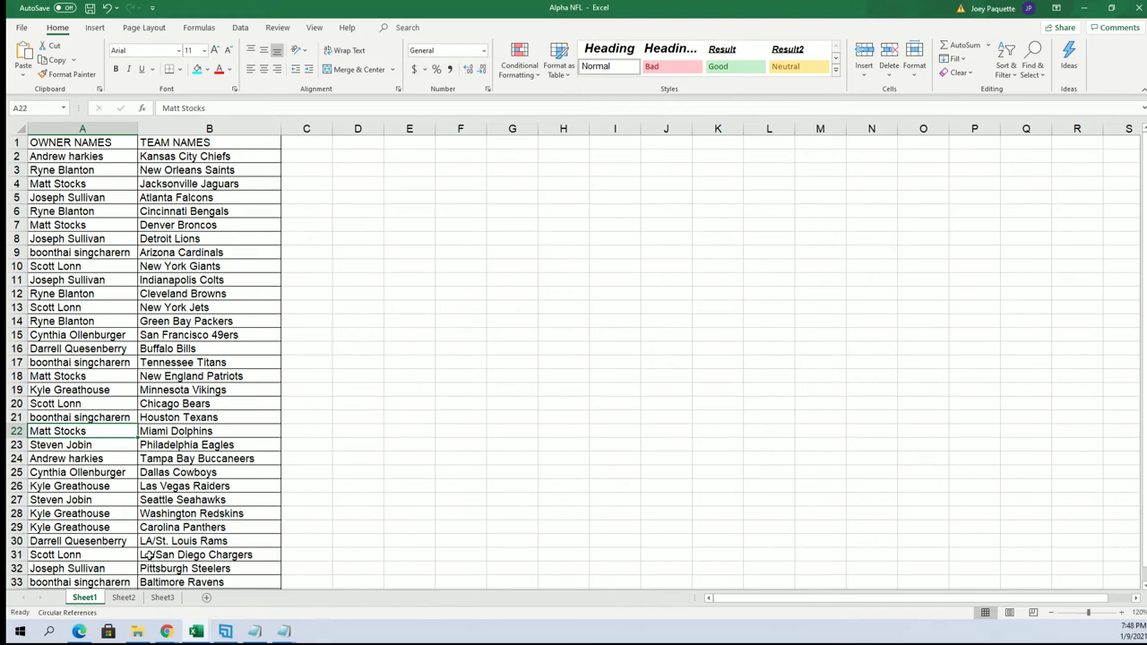
left_click(116, 556)
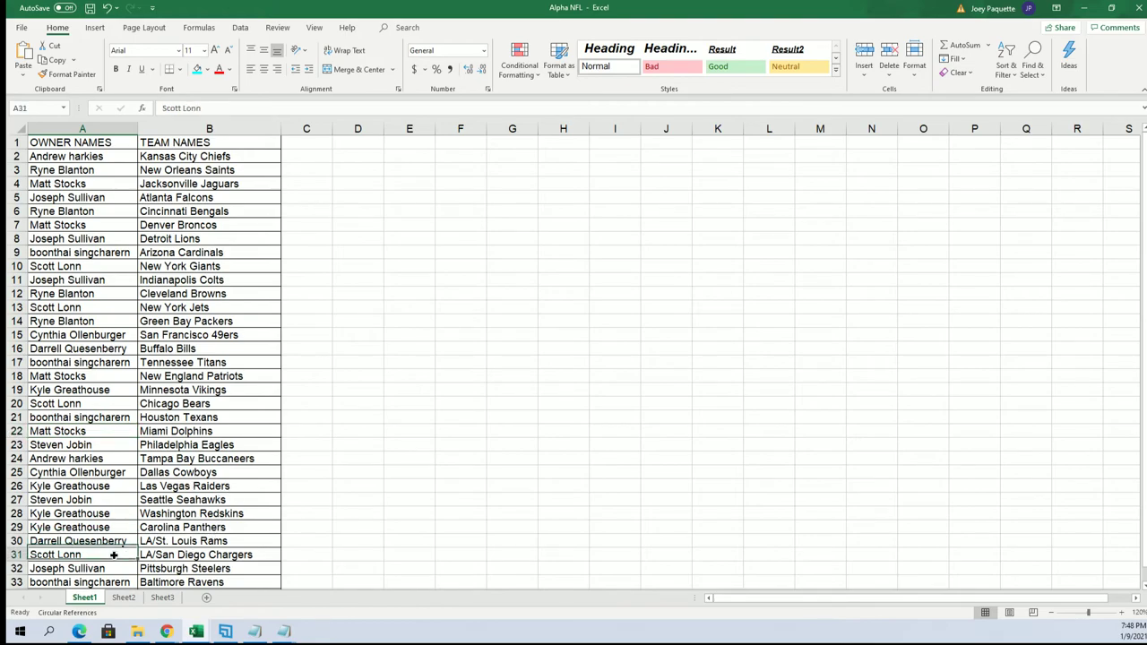
left_click(178, 157)
mouse_move(178, 158)
left_mouse_down()
mouse_move(282, 499)
mouse_move(276, 545)
mouse_move(297, 586)
mouse_move(280, 582)
left_mouse_up()
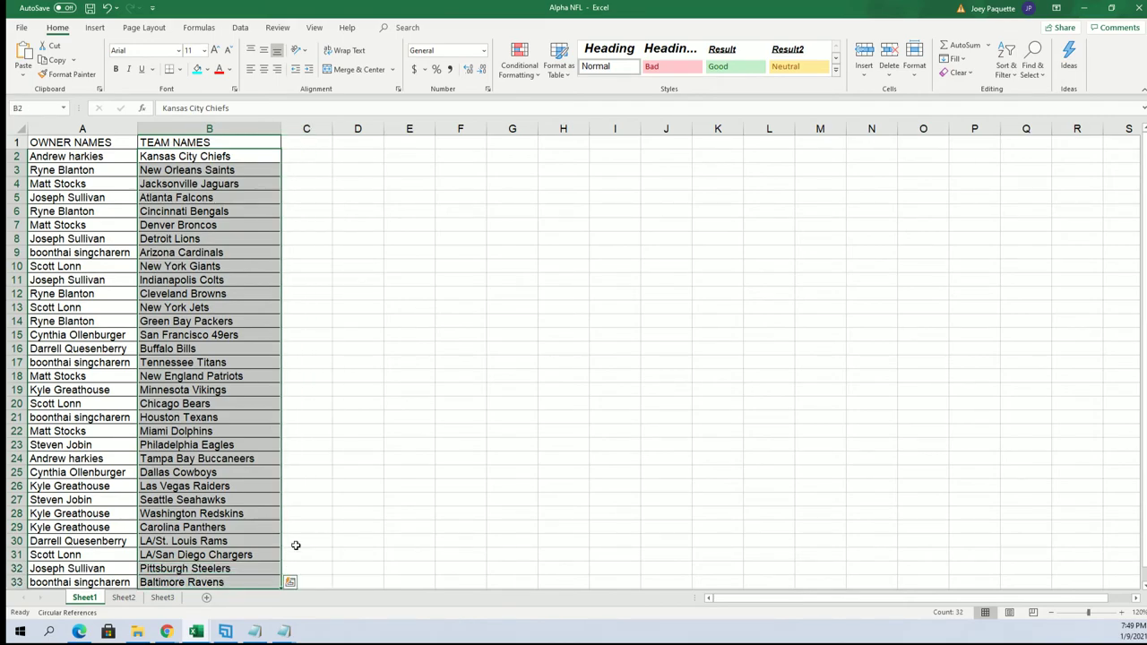
Step: Sort A to Z by team with the selection expanded, putting Arizona Cardinals first
left_click(1002, 59)
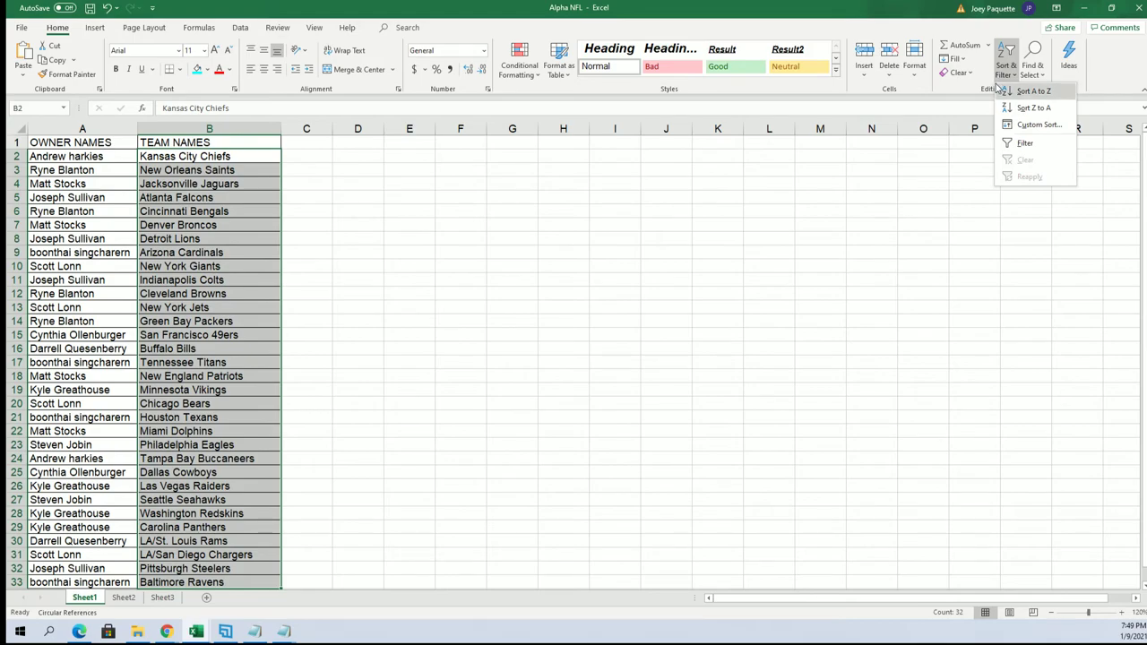
left_click(1006, 92)
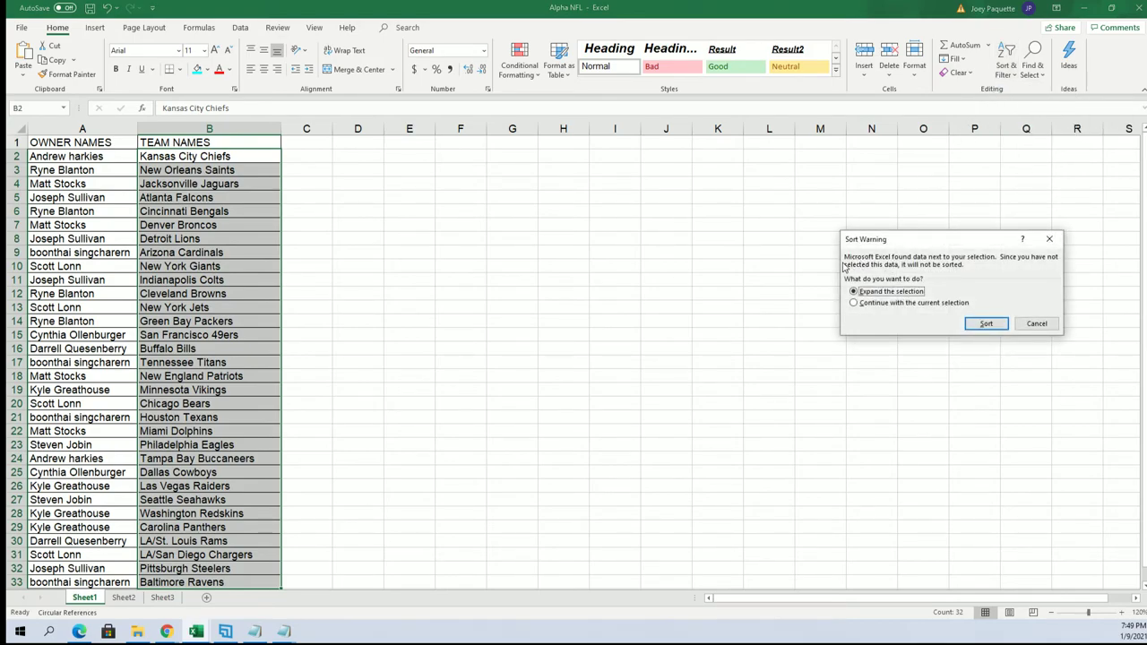
left_click(985, 324)
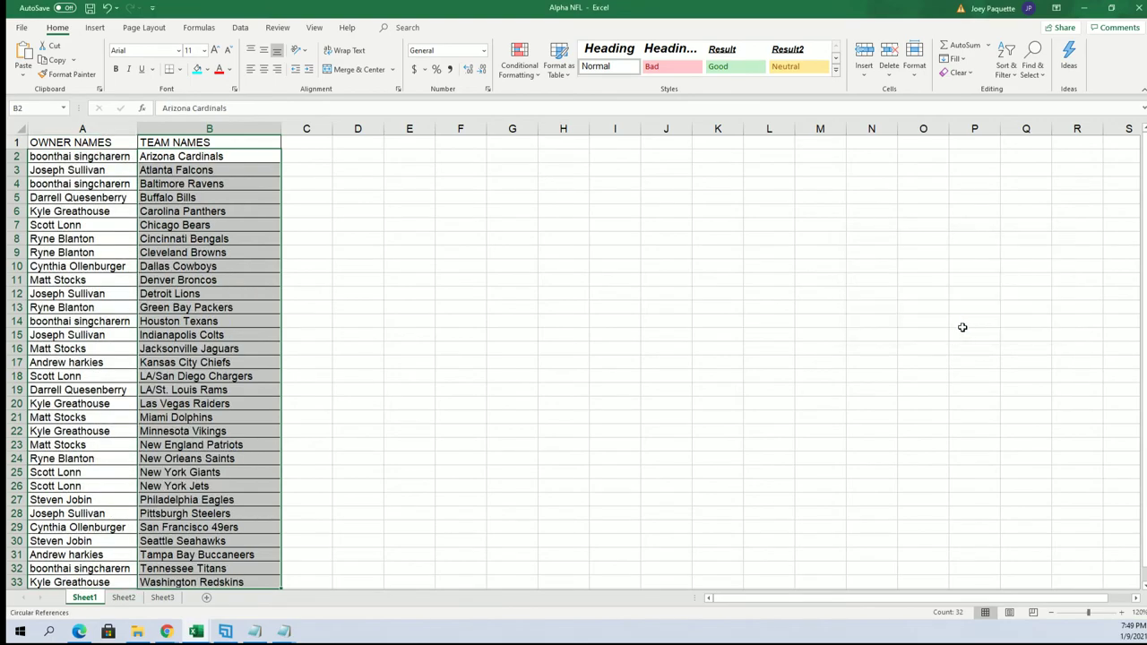